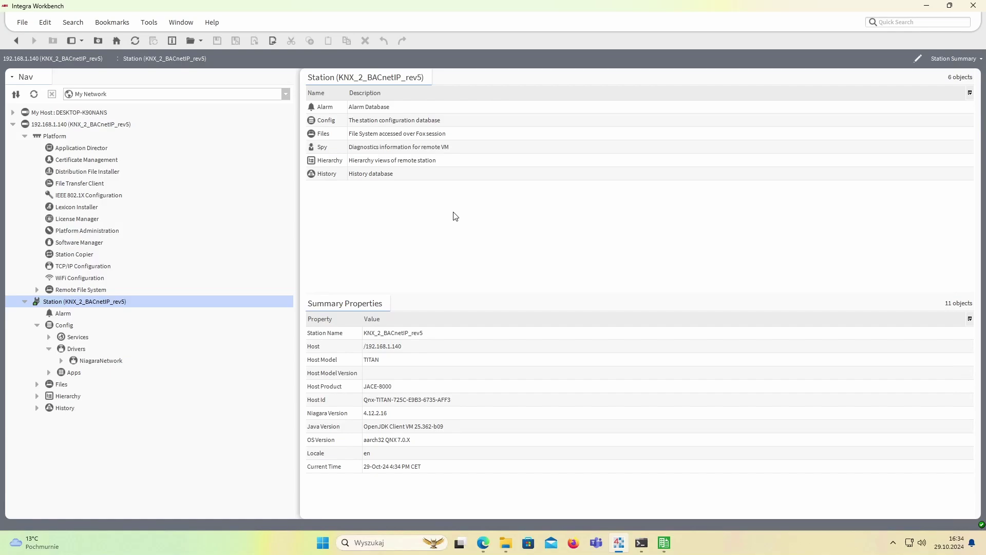
- Create a new Knx Network driver from the driver manager and open its empty KnxNetwork device list
double_click(77, 349)
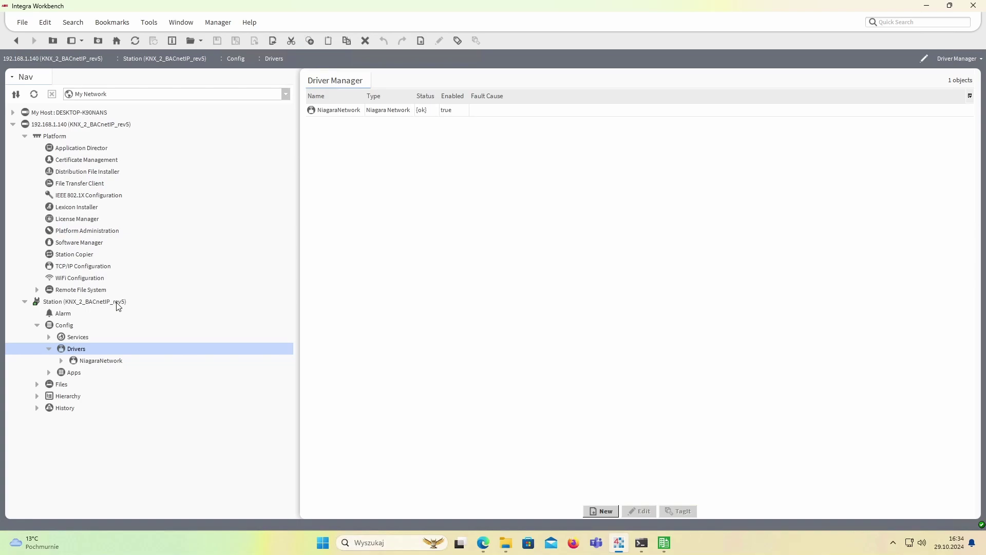
left_click(602, 511)
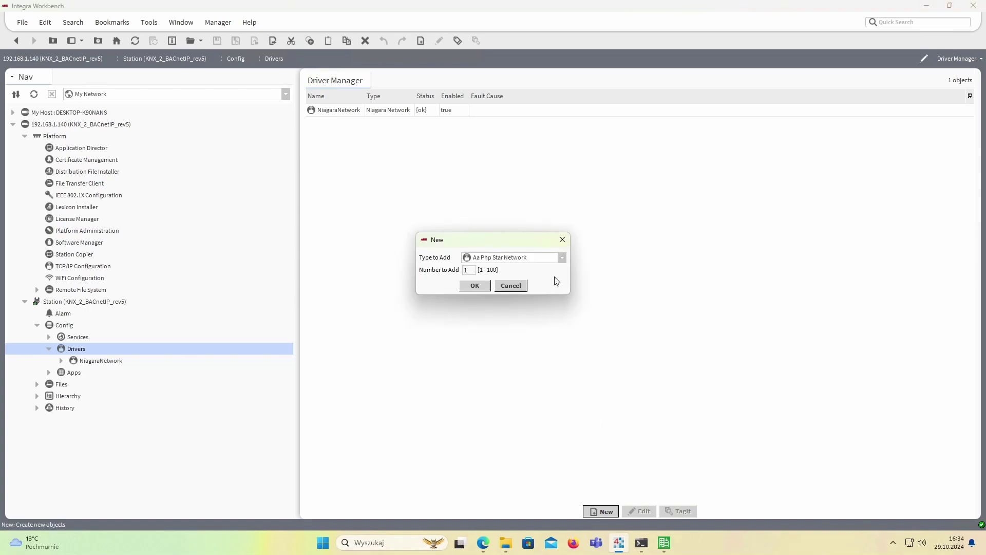
left_click(511, 257)
scroll(511, 391, "down", 1)
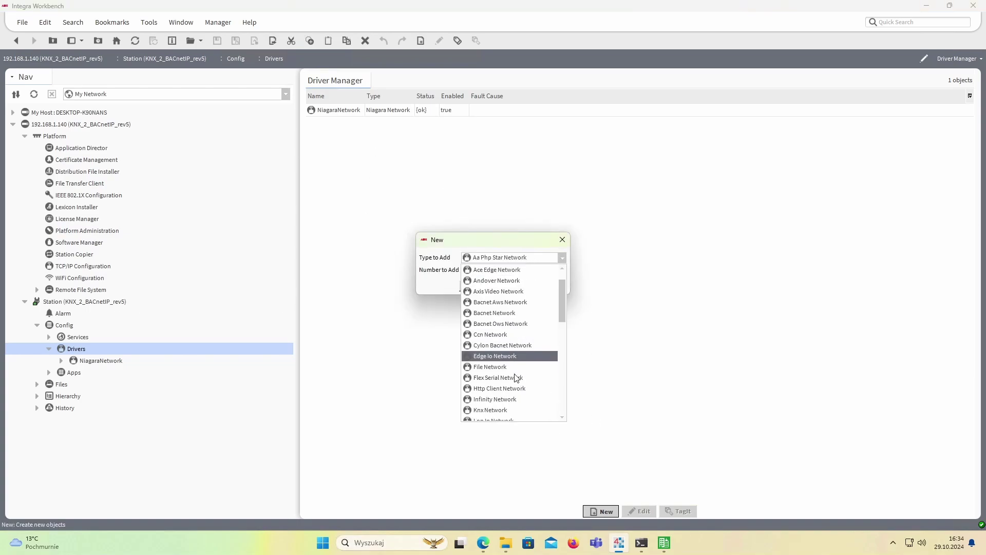
left_click(506, 398)
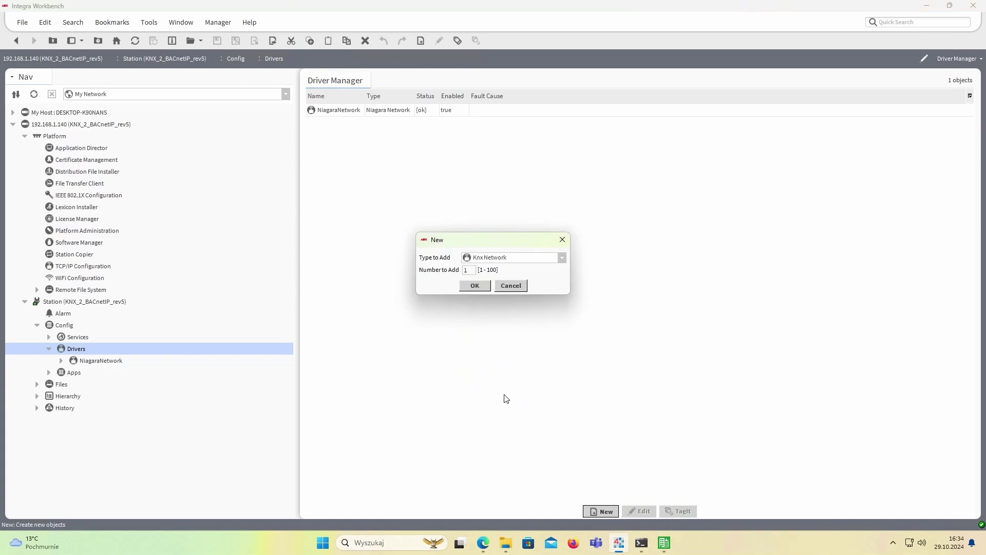
left_click(479, 290)
left_click(480, 315)
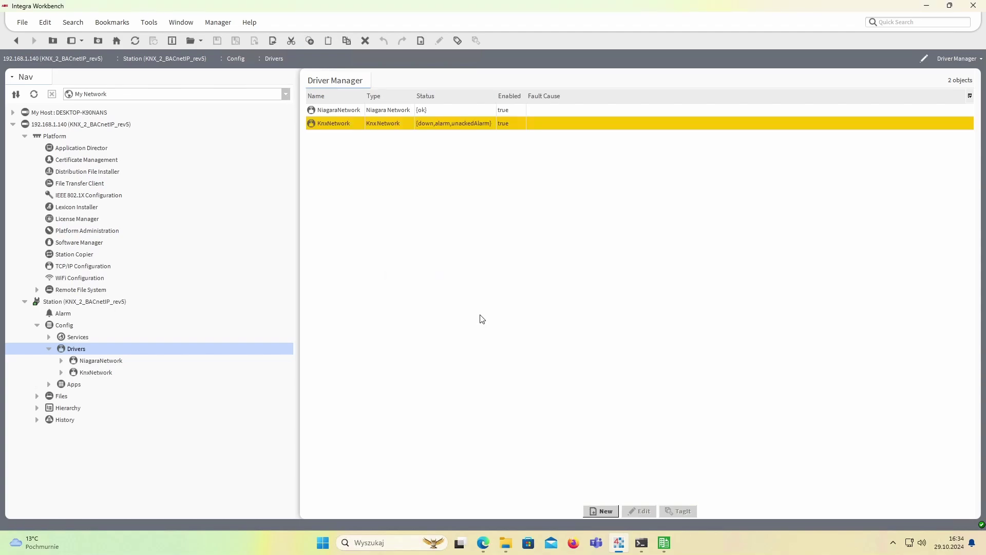
double_click(508, 127)
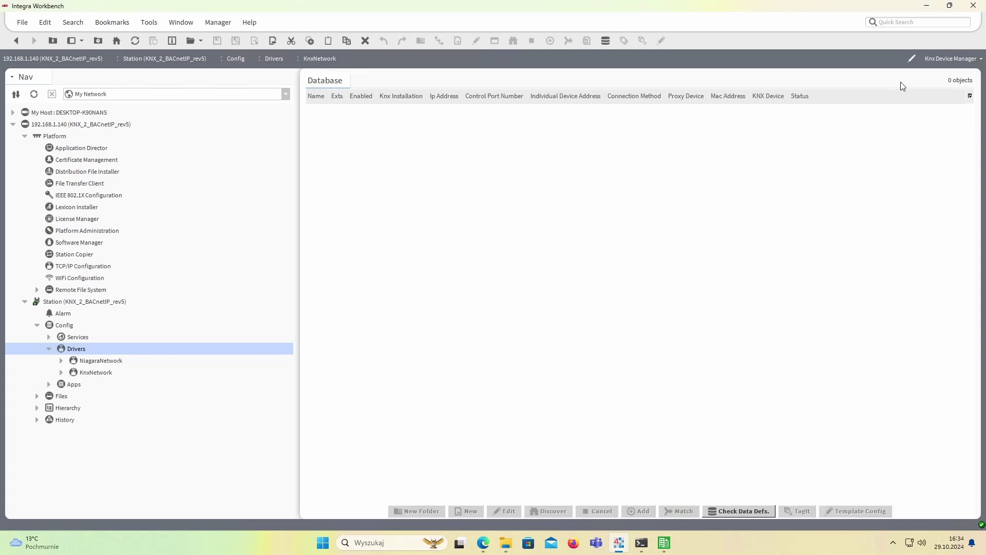
- On the KnxNetwork property sheet, set the Local Interface adapter to en0 and save
left_click(955, 59)
left_click(944, 86)
left_click(513, 281)
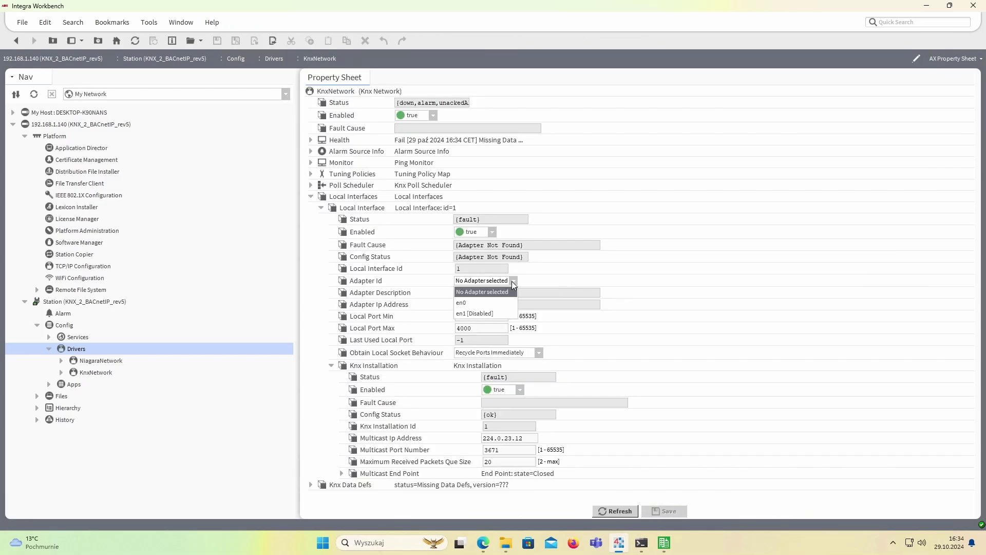
left_click(462, 302)
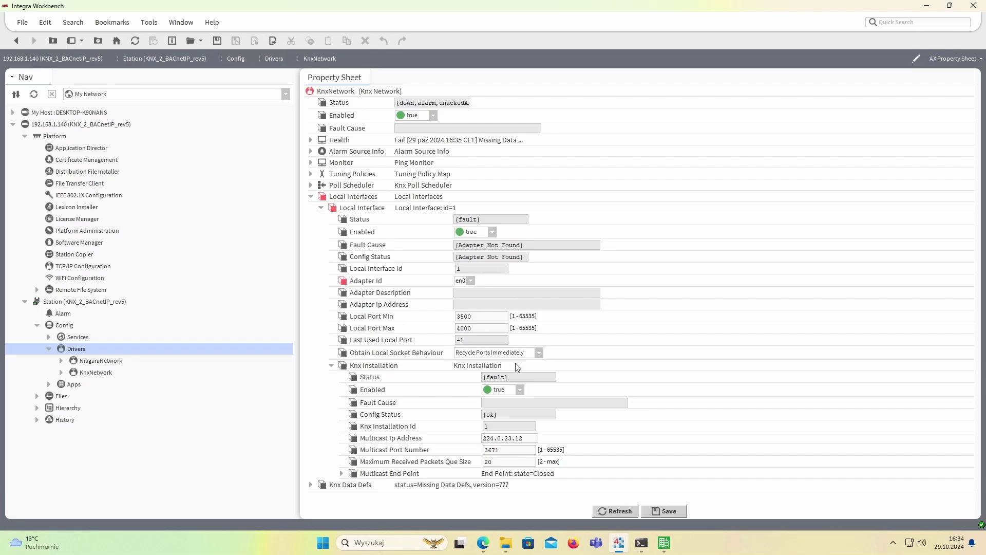
left_click(662, 511)
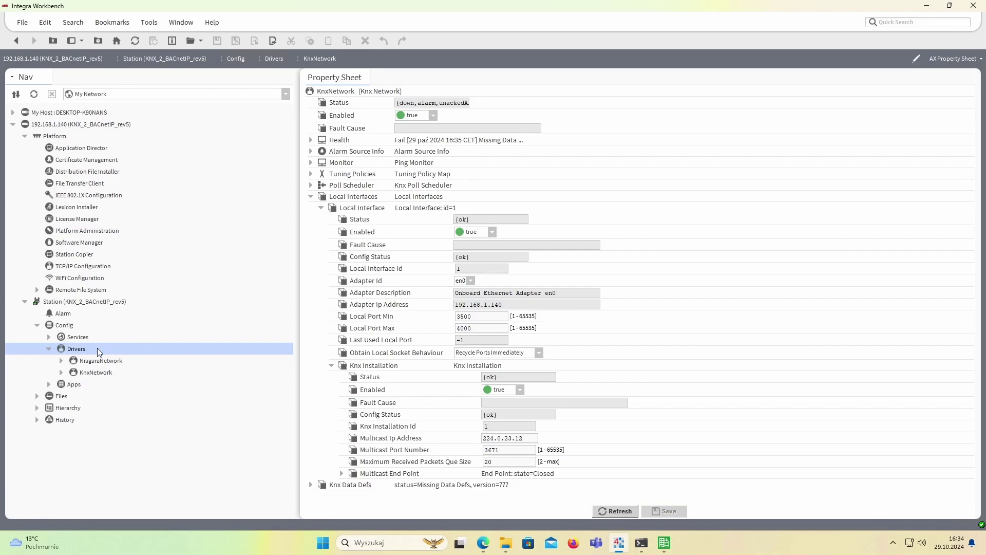
- Reopen the KnxNetwork device list from Drivers and run Check Data Defs
double_click(77, 350)
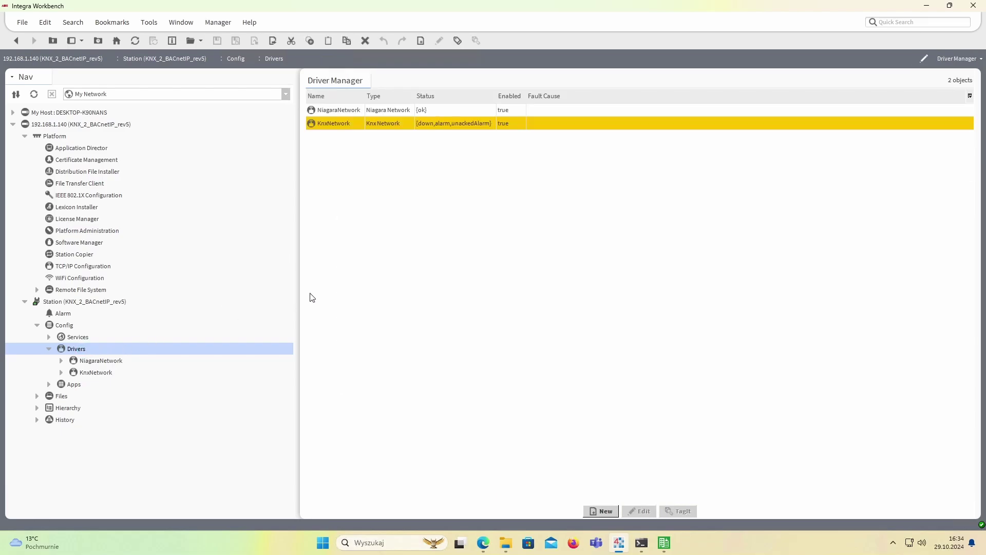
double_click(401, 125)
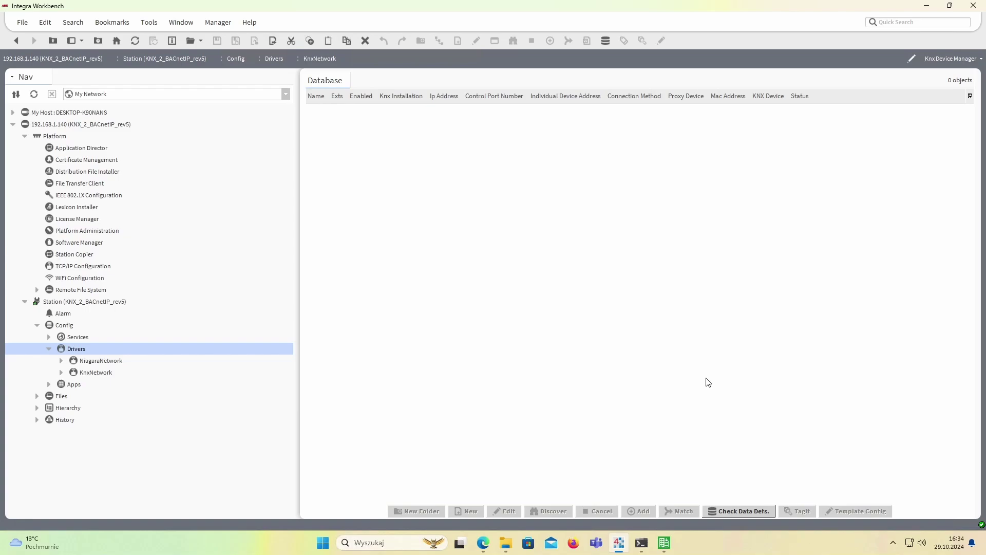
left_click(727, 510)
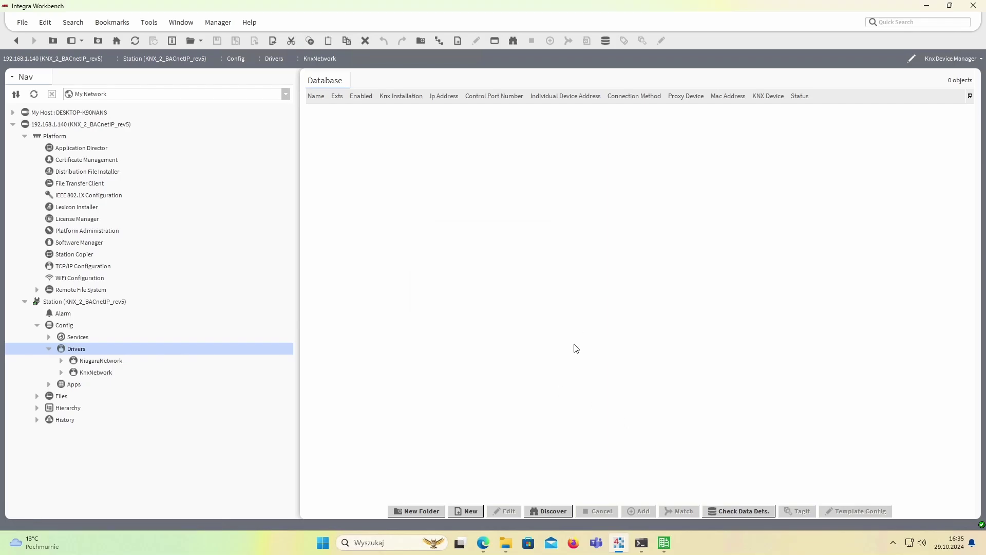
- Search the network for KNX devices and add the discovered IP_Gateway_KNX-BACnet_N_143 gateway
left_click(551, 512)
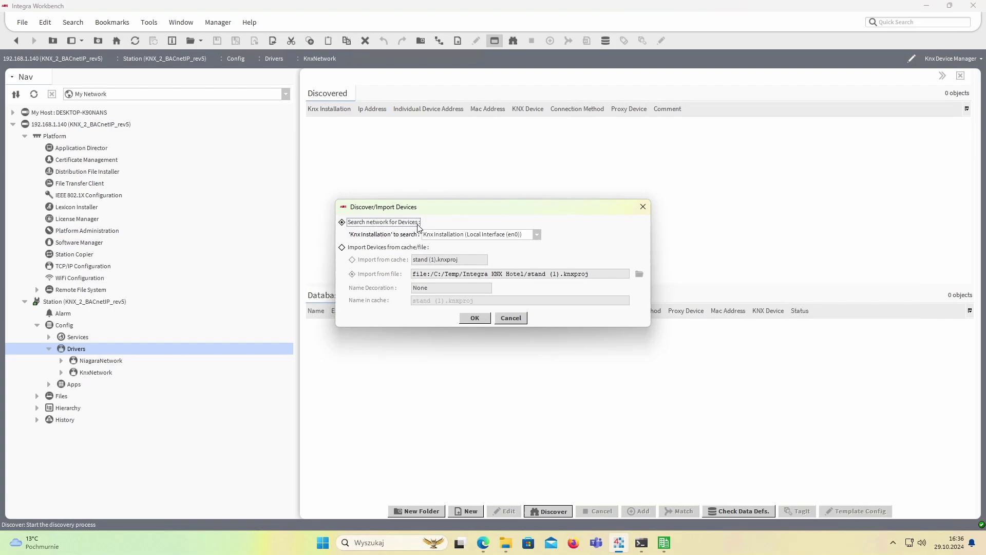
left_click(474, 318)
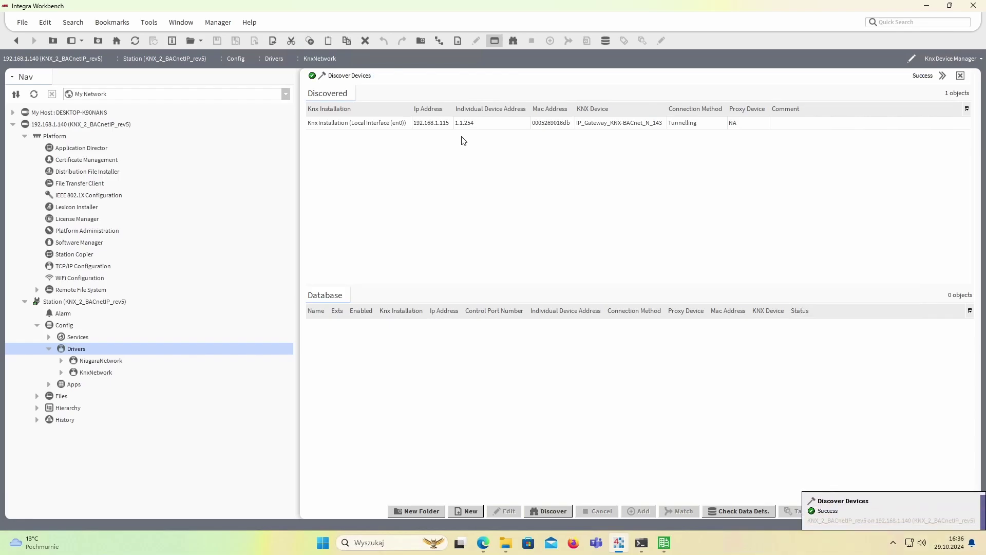
double_click(447, 123)
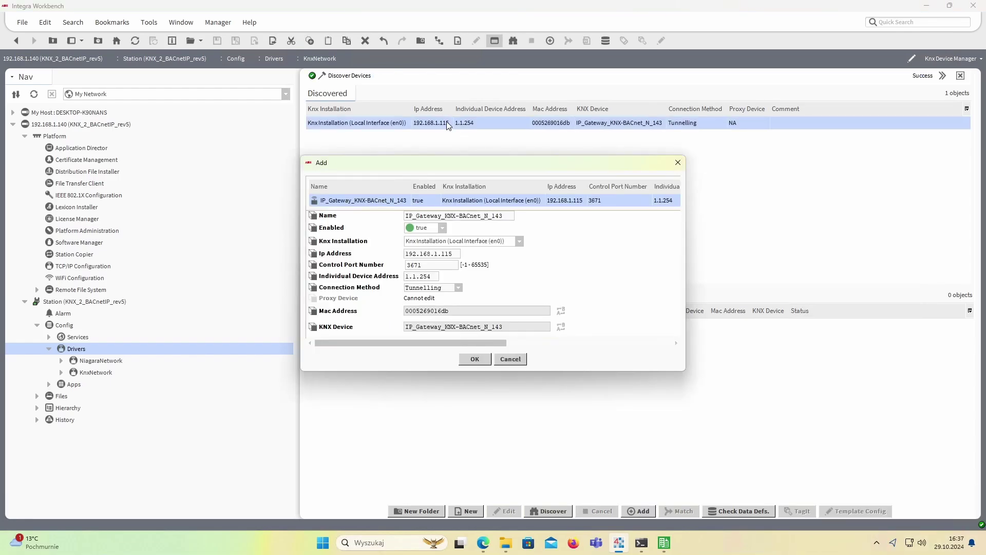
left_click(475, 359)
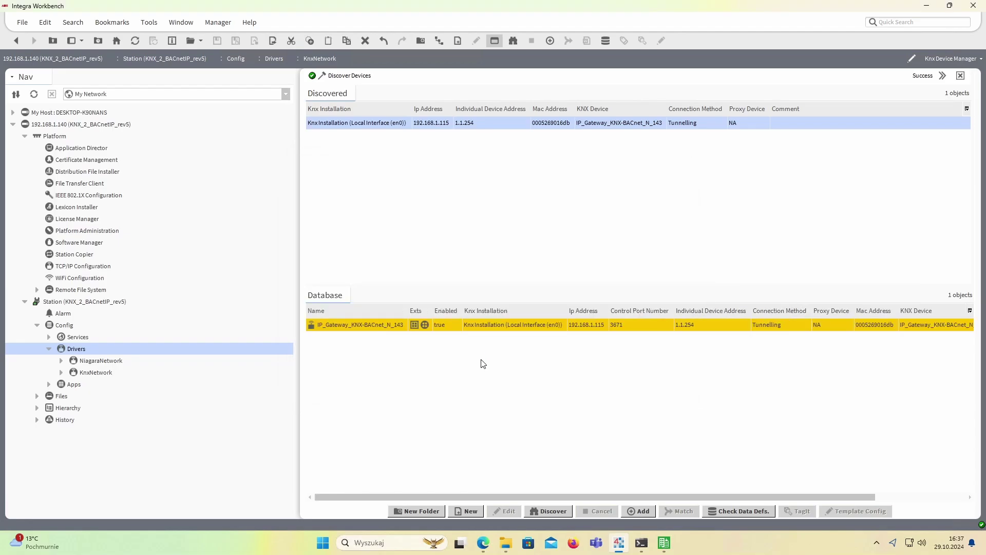
- Import IntegraKNX-Hotel.knxproj into the gateway's point discovery and expand Room 201
left_click(425, 327)
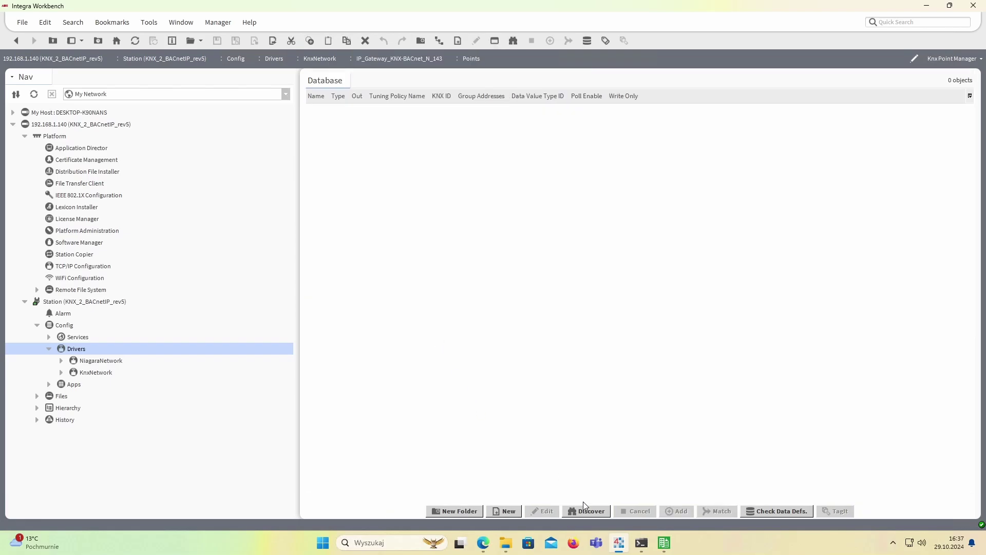
left_click(587, 510)
left_click(359, 259)
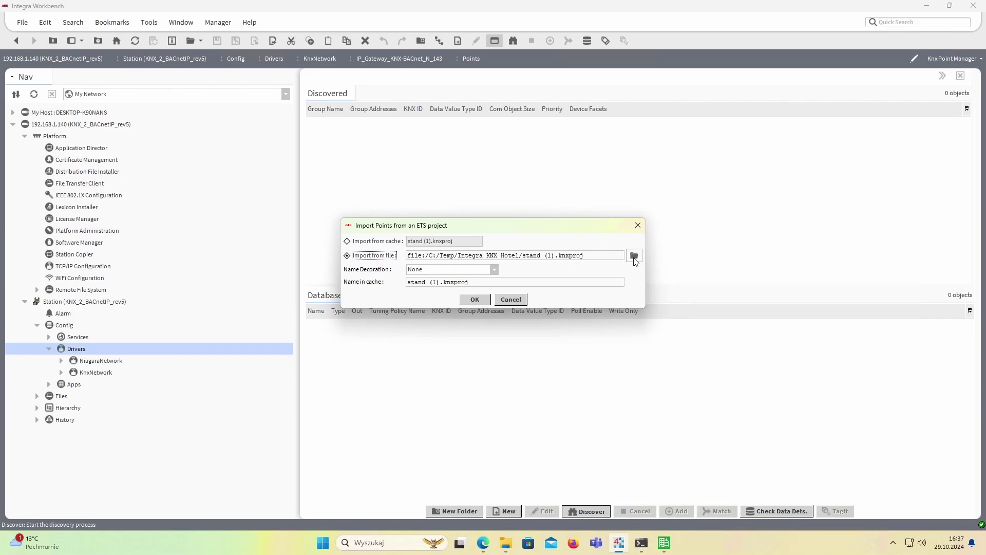
left_click(634, 256)
left_click(452, 209)
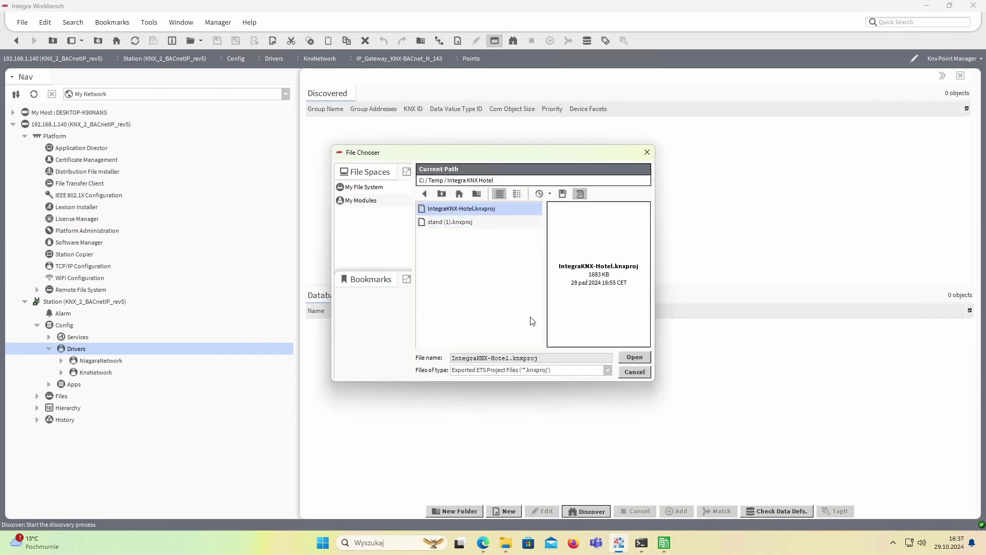
left_click(634, 357)
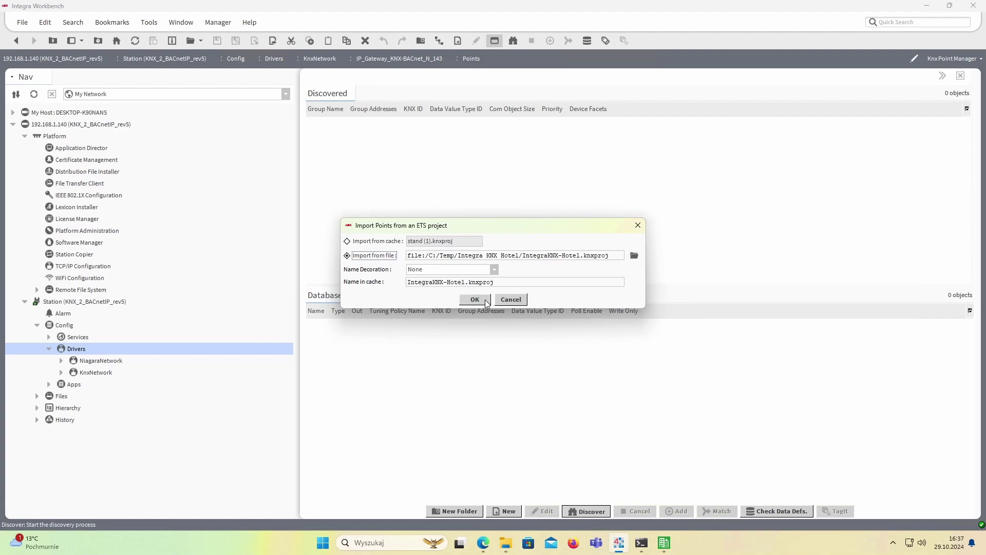
left_click(485, 302)
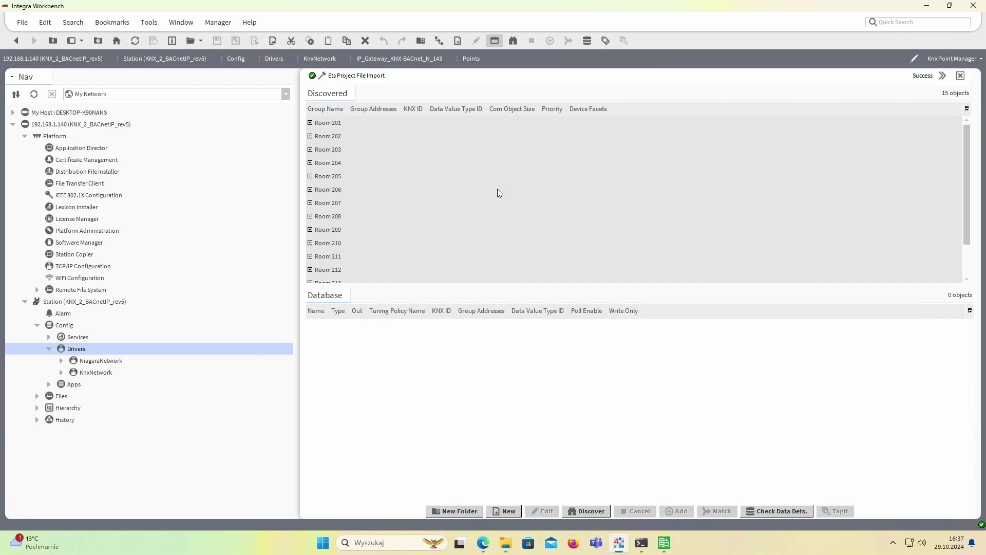
left_click(311, 123)
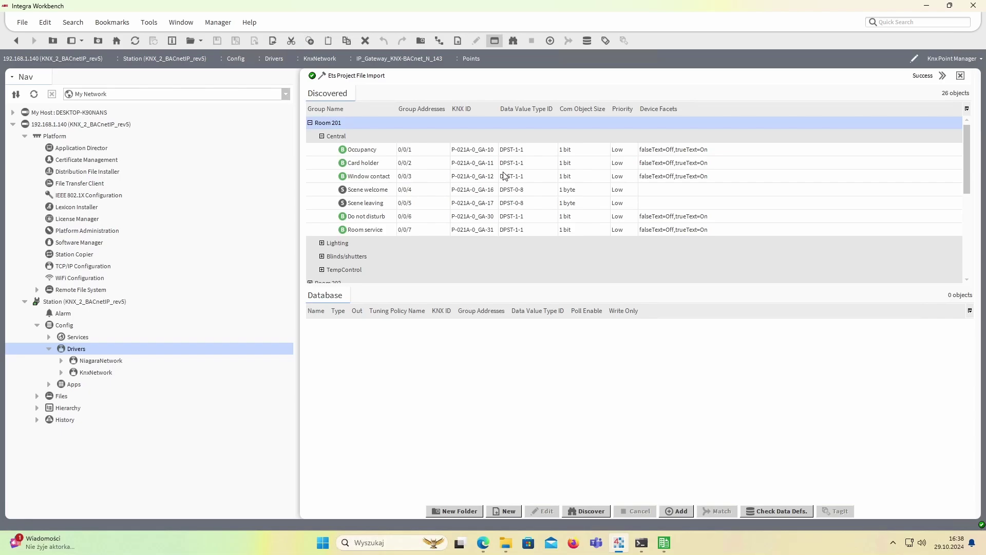
- Add Room 201's Occupancy point to the database as an enabled point
left_click(366, 153)
left_click_drag(367, 153, 439, 365)
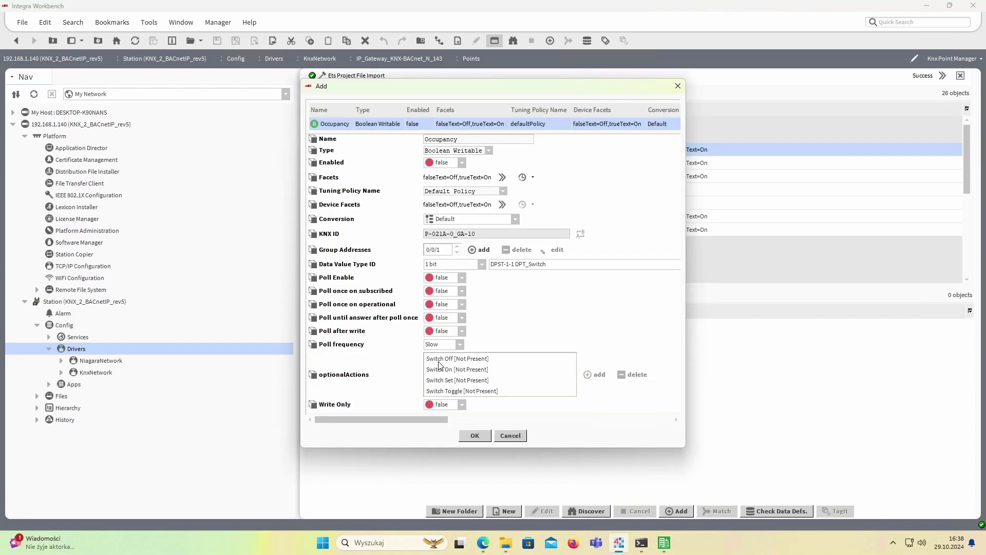
left_click(461, 164)
left_click(445, 186)
left_click(475, 436)
- From Room 201's Lighting group, add the Entrance and Main light on/off points as enabled
left_click(322, 136)
left_click(322, 149)
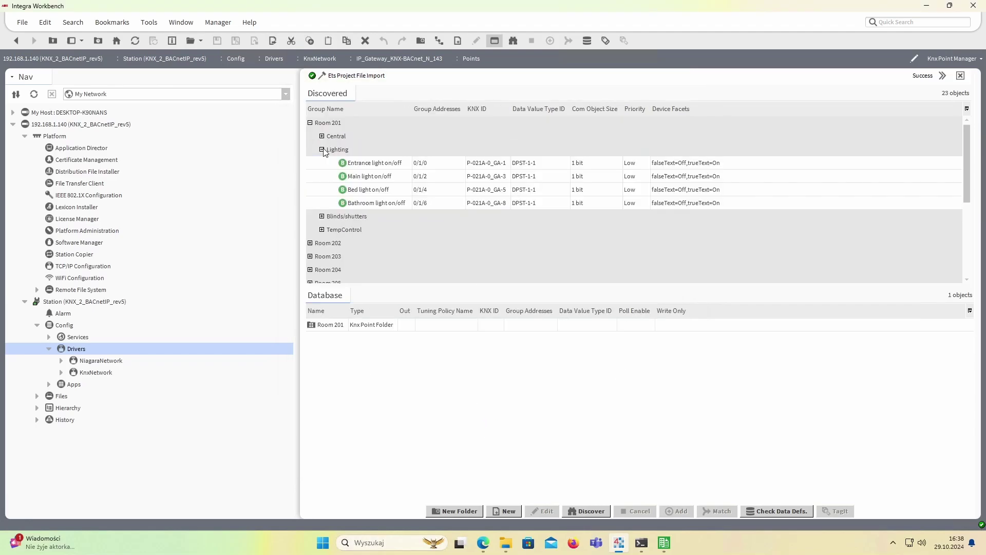
left_click_drag(397, 165, 419, 324)
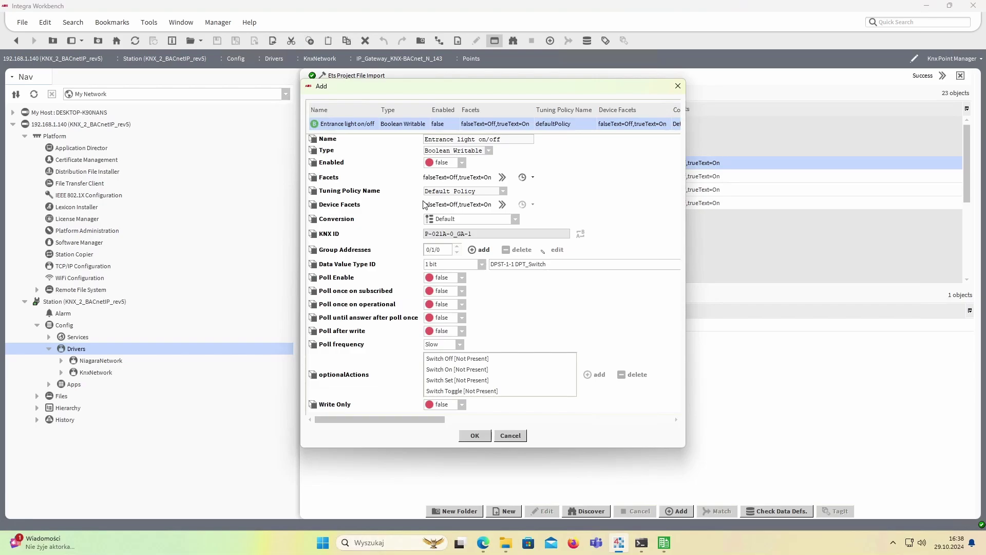
left_click(442, 163)
left_click(439, 185)
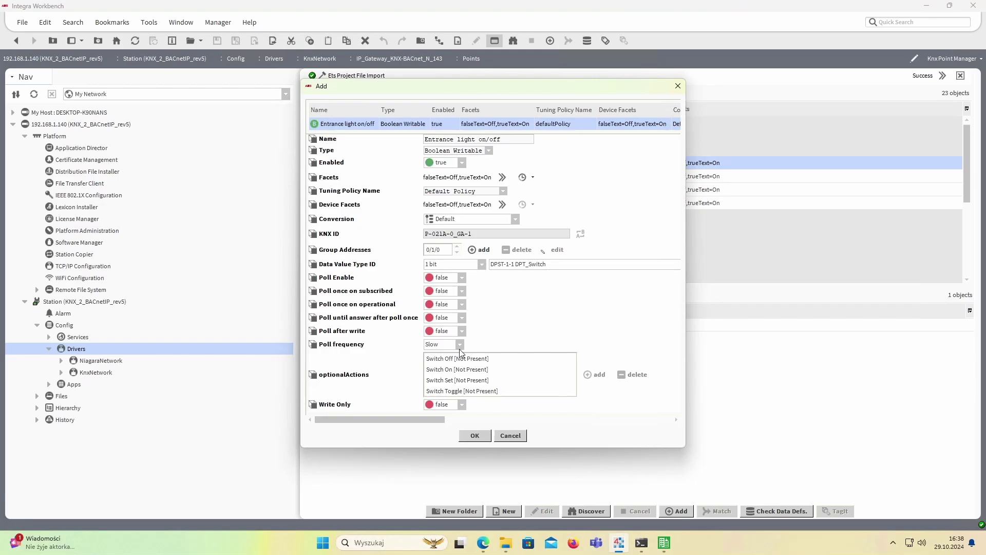
left_click(477, 435)
left_click_drag(380, 179, 425, 365)
left_click(461, 162)
left_click(441, 185)
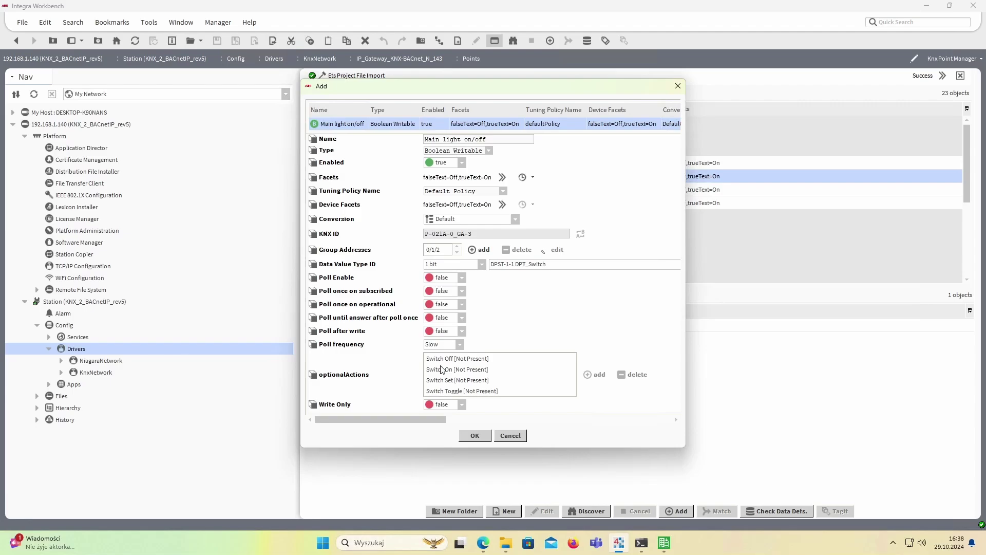
left_click(475, 435)
- Add the Bed light and Bathroom light on/off points to the database as enabled
left_click(360, 193)
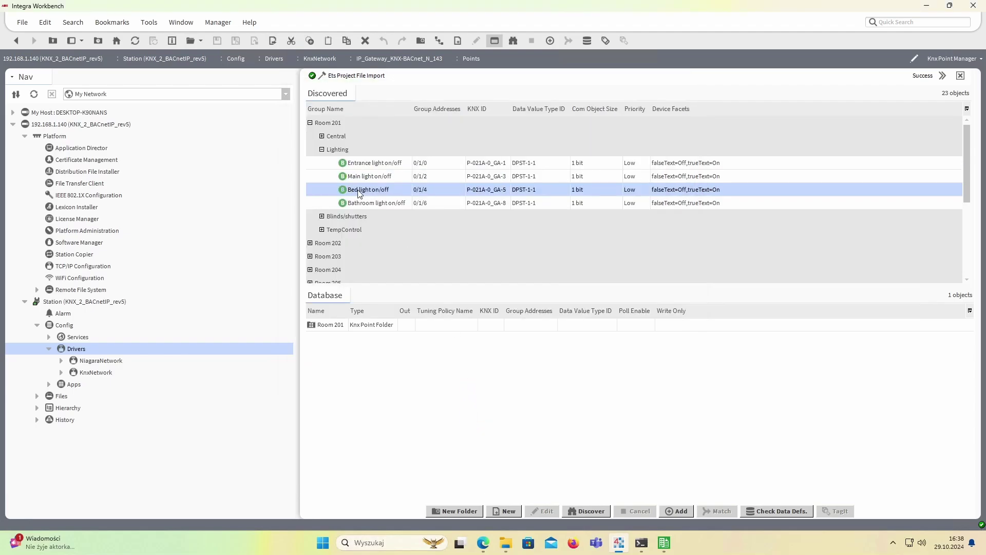
left_click_drag(360, 193, 408, 354)
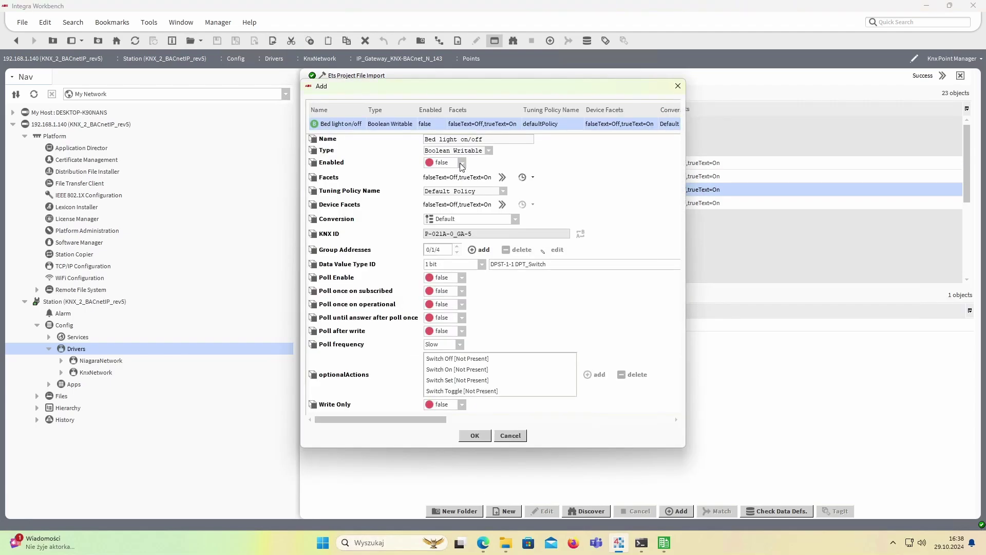
left_click(461, 162)
left_click(442, 186)
left_click(475, 435)
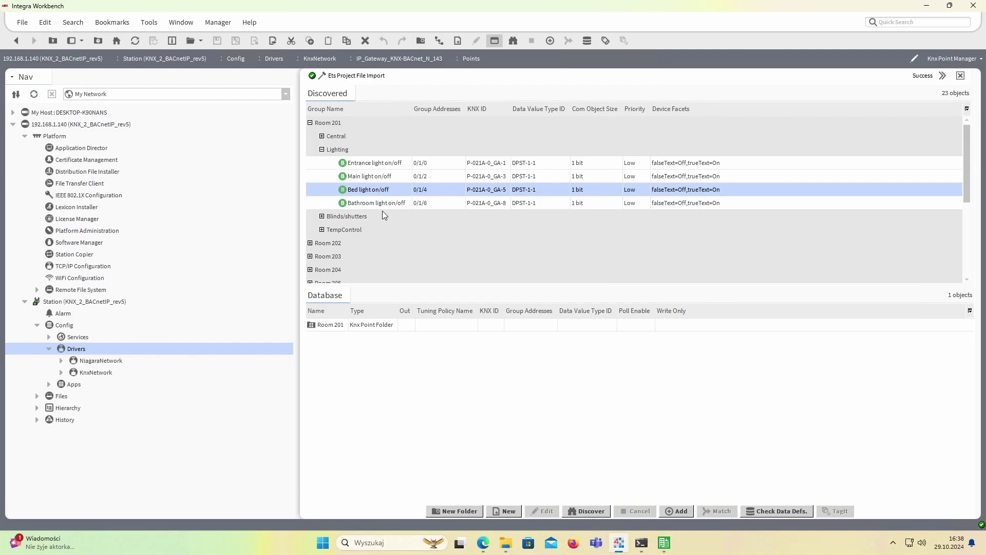
left_click_drag(382, 203, 425, 404)
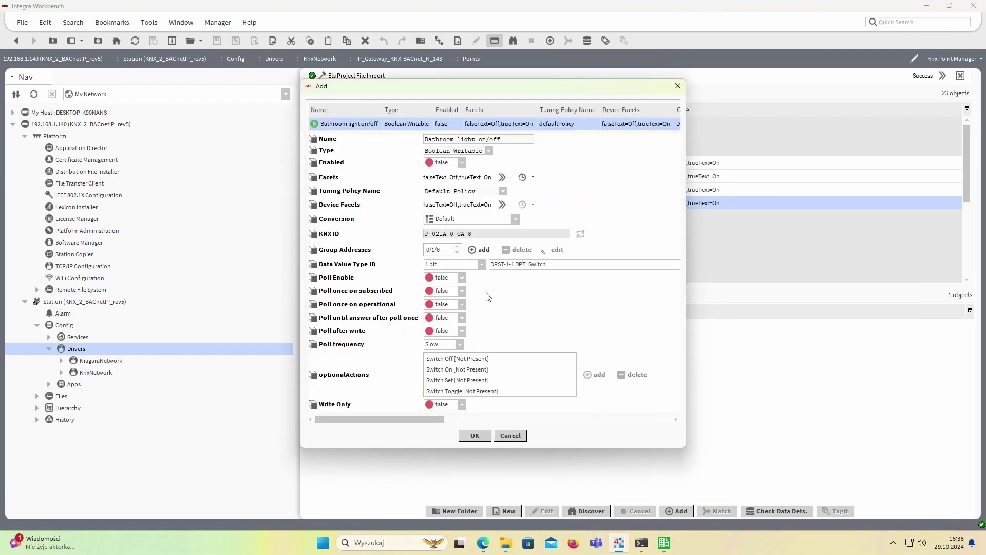
left_click(461, 162)
left_click(445, 187)
left_click(474, 436)
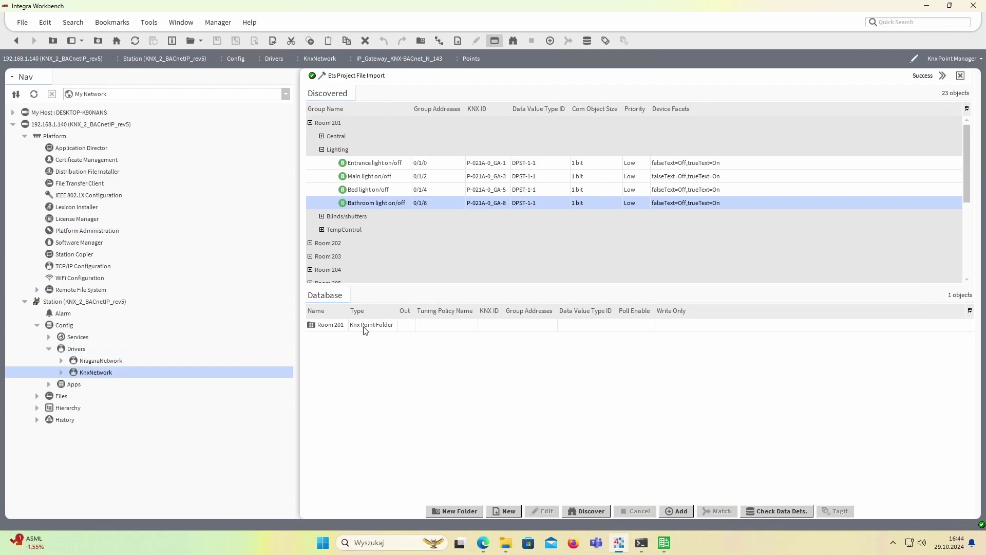
- Open the Room 201 > Lighting folder in the gateway's points database
left_click(368, 329)
double_click(367, 329)
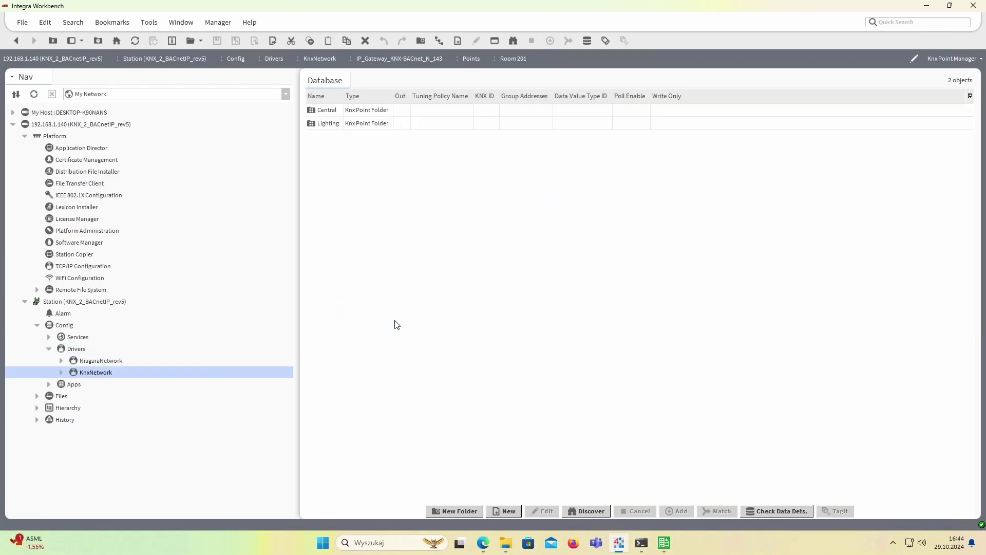
left_click(331, 125)
double_click(331, 125)
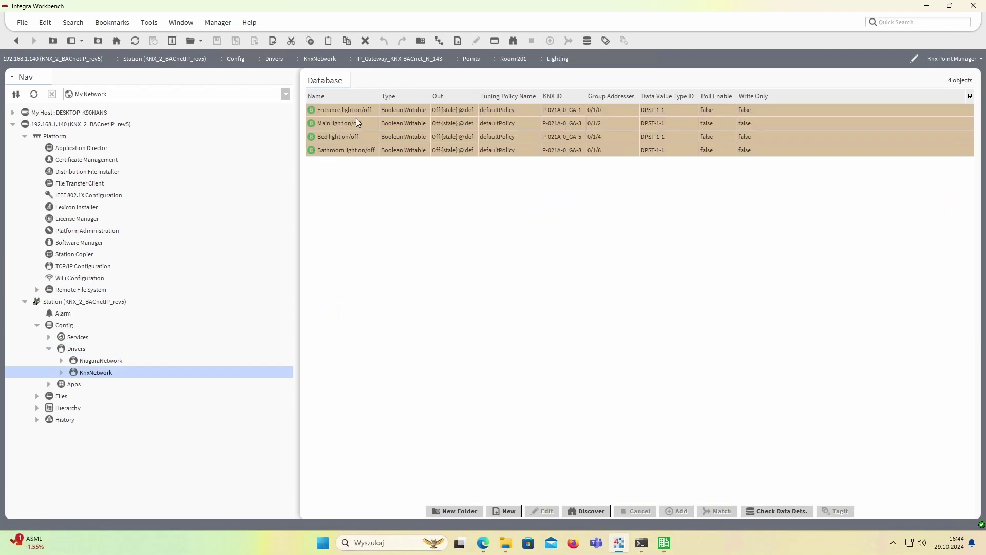
- Set the Entrance light and Main light points to On
left_click(404, 111)
right_click(403, 112)
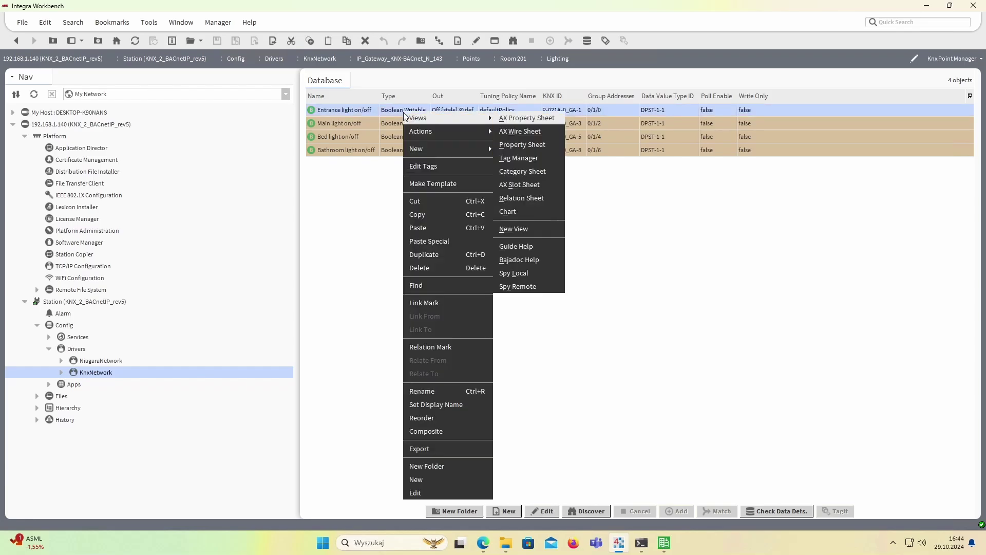
mouse_move(442, 131)
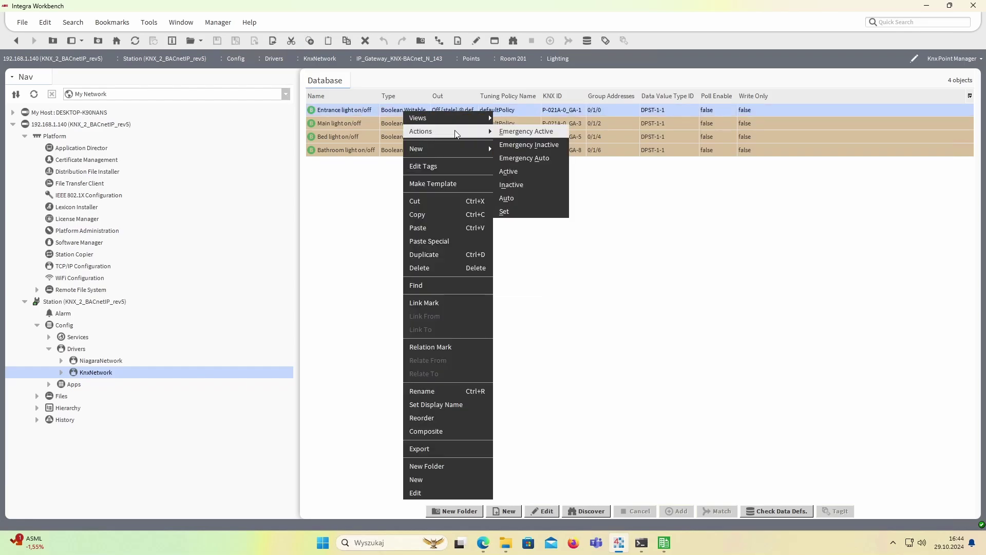
left_click(510, 213)
left_click(529, 263)
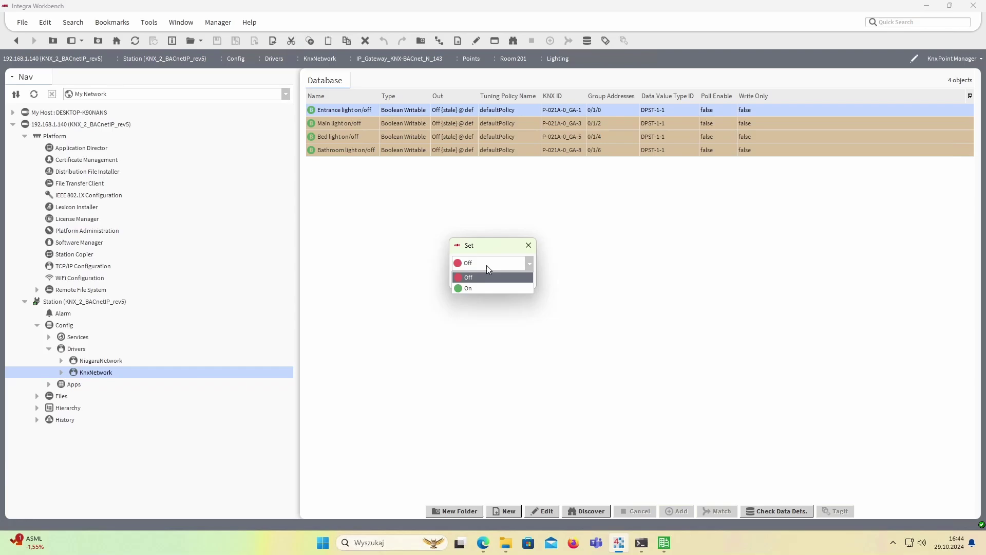
left_click(468, 287)
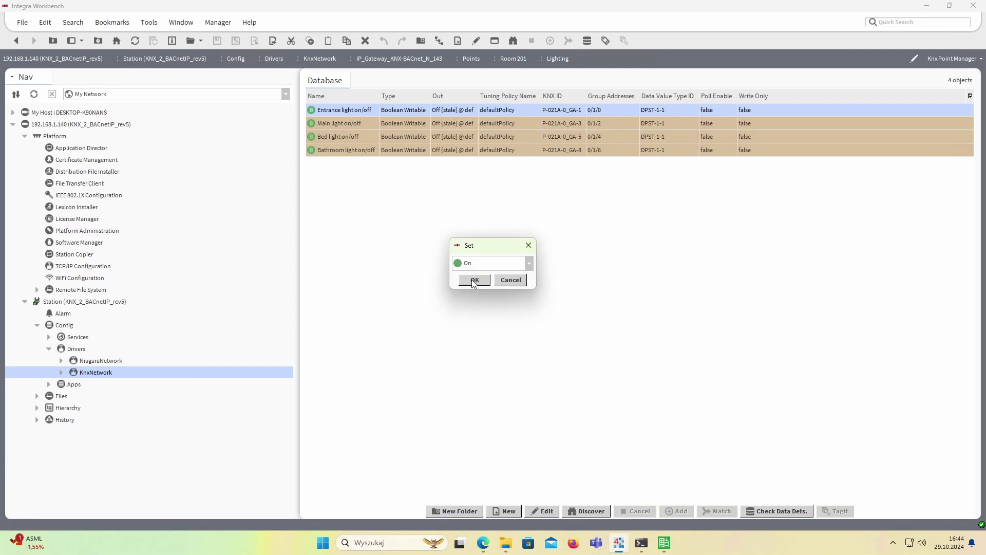
left_click(473, 283)
right_click(457, 125)
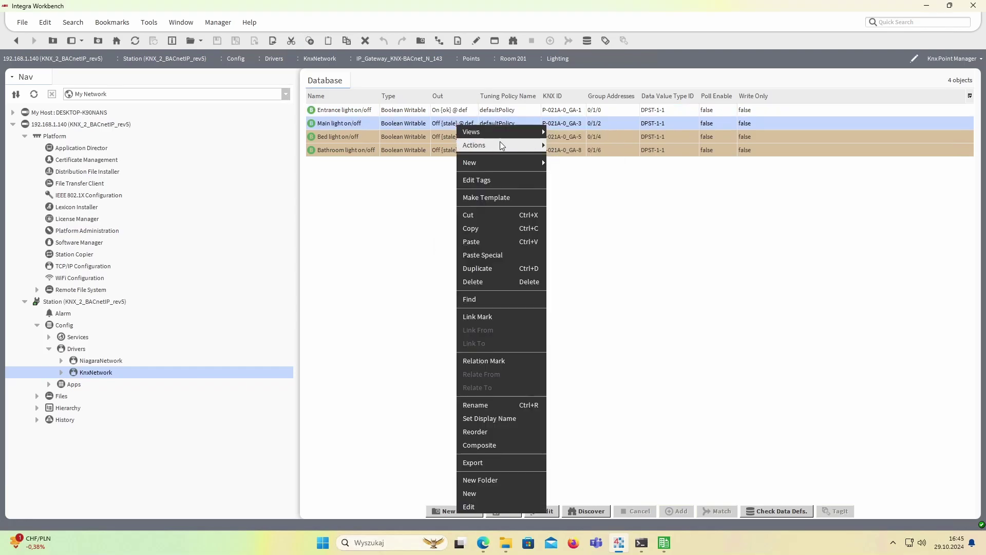
mouse_move(502, 145)
left_click(565, 225)
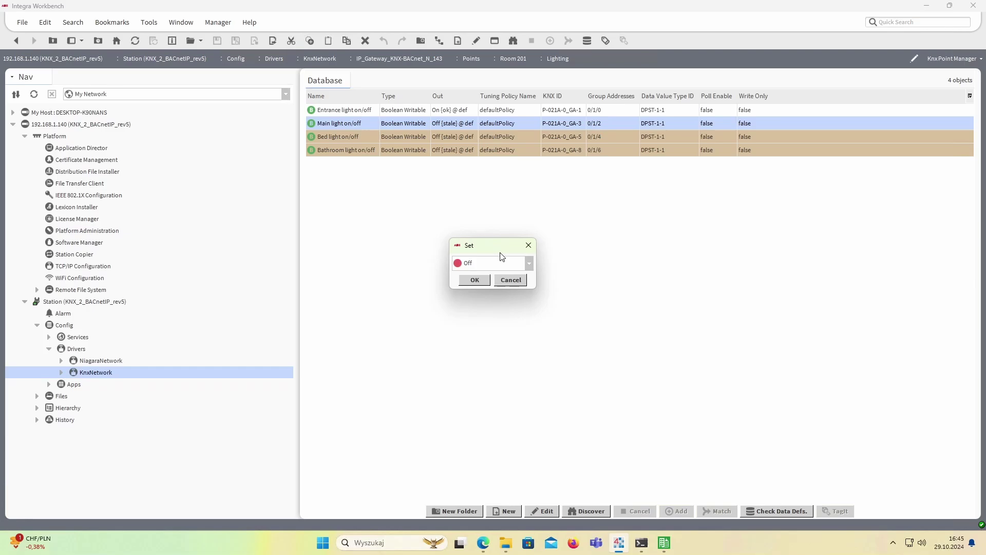
left_click(480, 263)
left_click(468, 288)
left_click(470, 281)
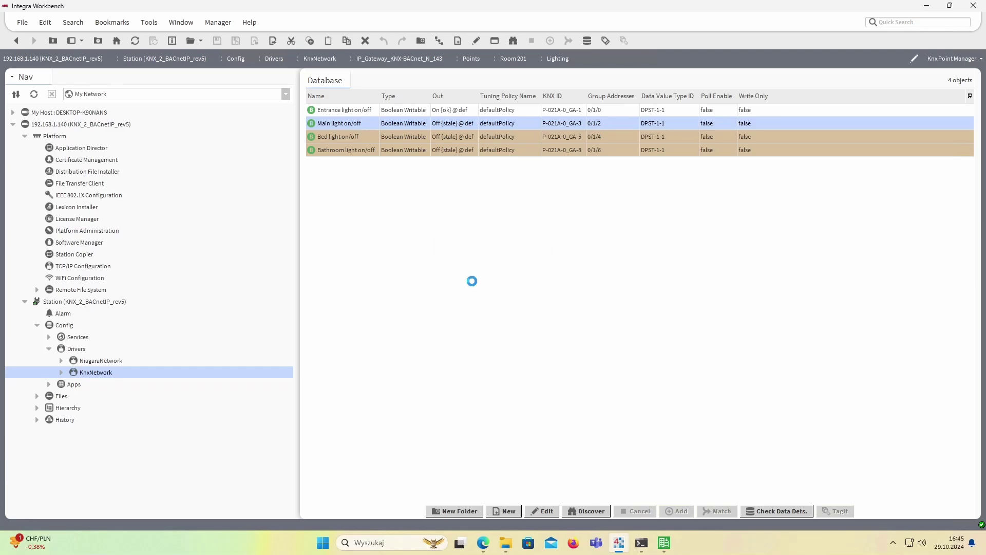
- Set the Bed light and Bathroom light points to On
right_click(454, 134)
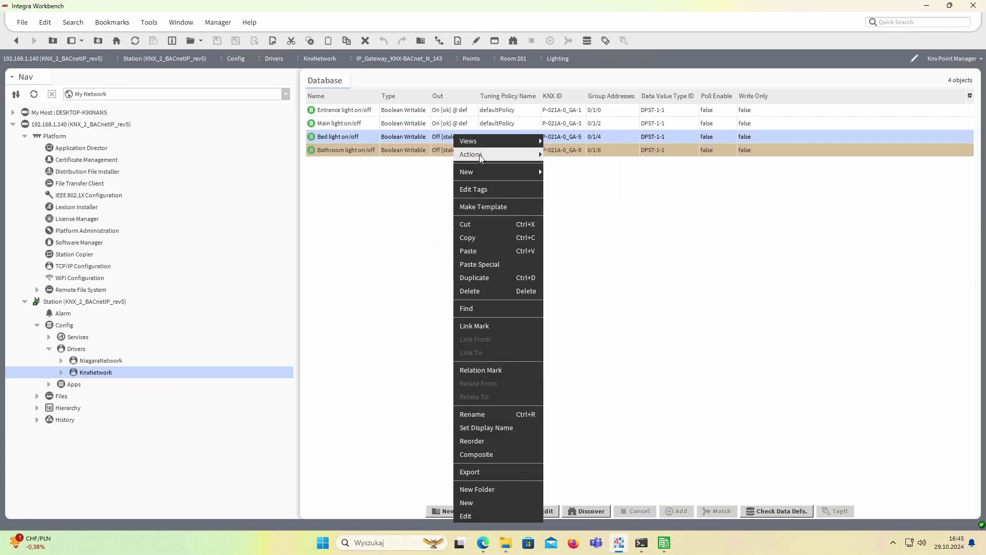
mouse_move(534, 155)
left_click(559, 233)
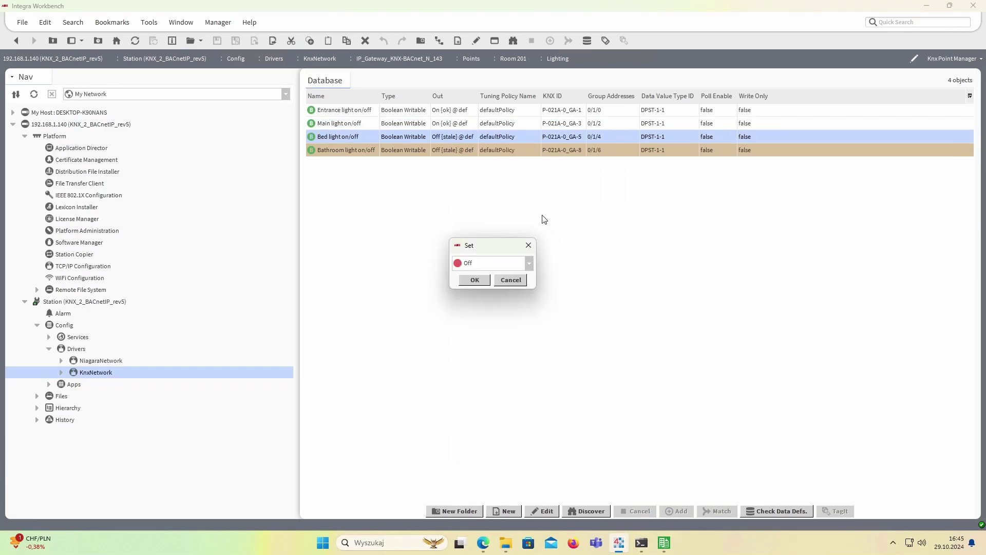
left_click(477, 263)
left_click(471, 288)
left_click(473, 280)
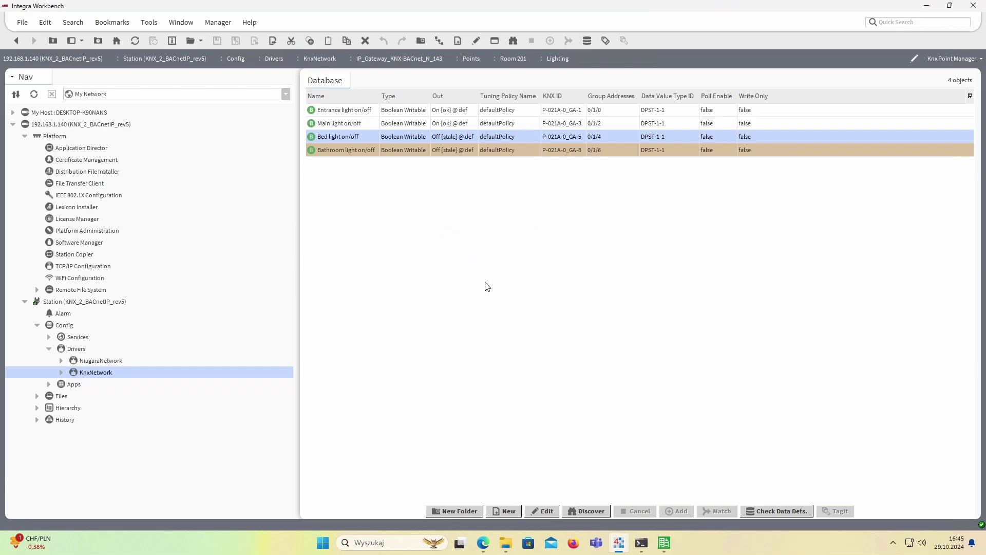
right_click(461, 151)
mouse_move(539, 162)
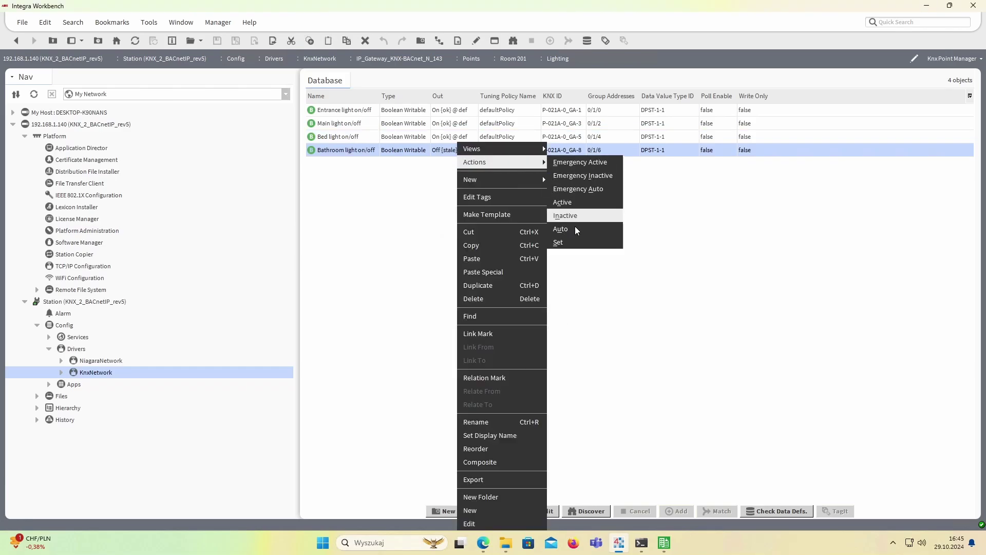
left_click(563, 247)
left_click(473, 265)
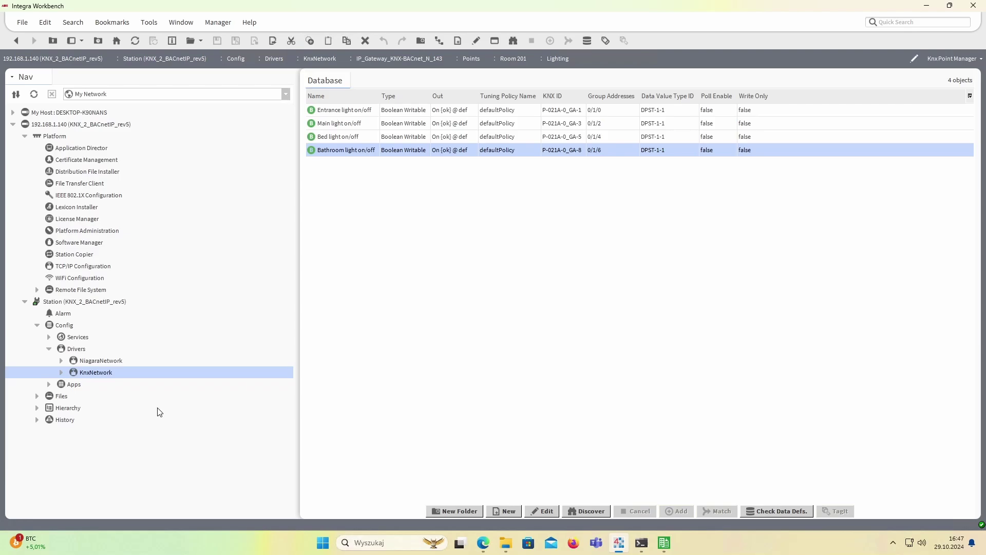
- Create a new Bacnet Network driver with default settings and open its empty BacnetNetwork device list
double_click(82, 349)
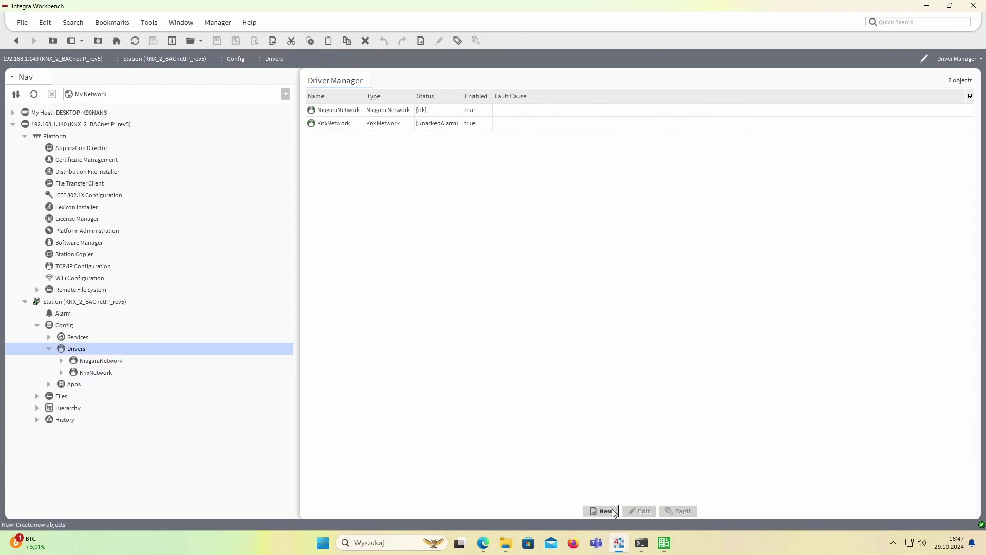
left_click(602, 512)
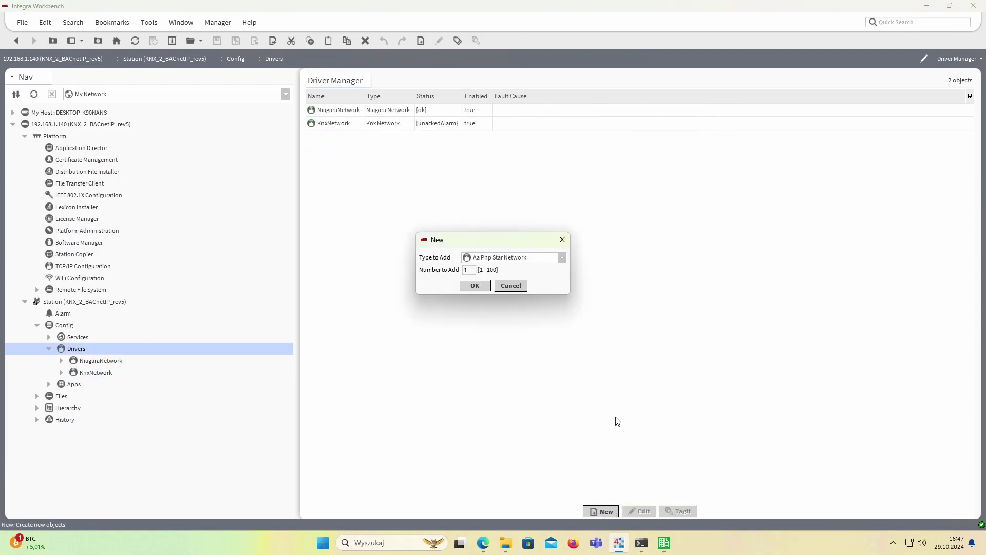
left_click(562, 258)
left_click(517, 334)
left_click(475, 286)
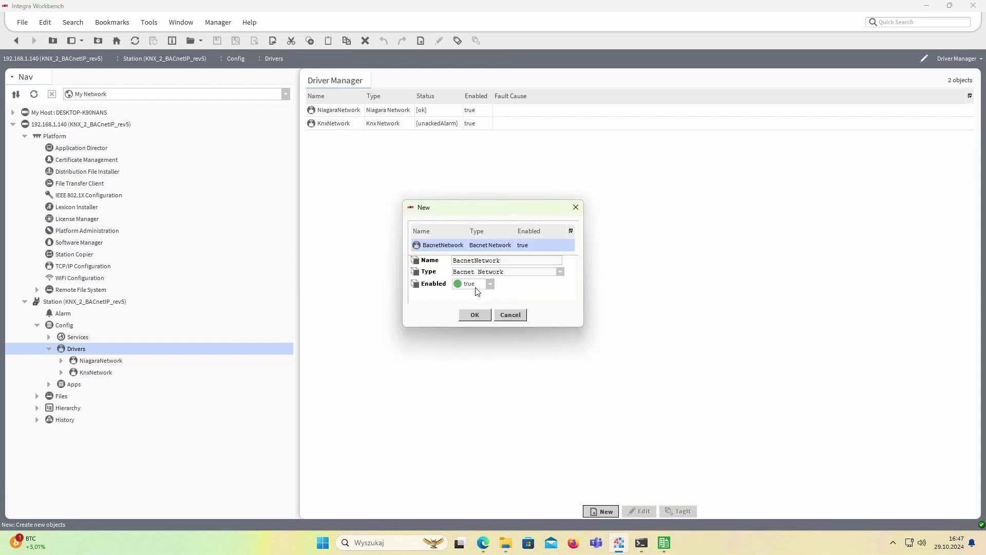
left_click(475, 315)
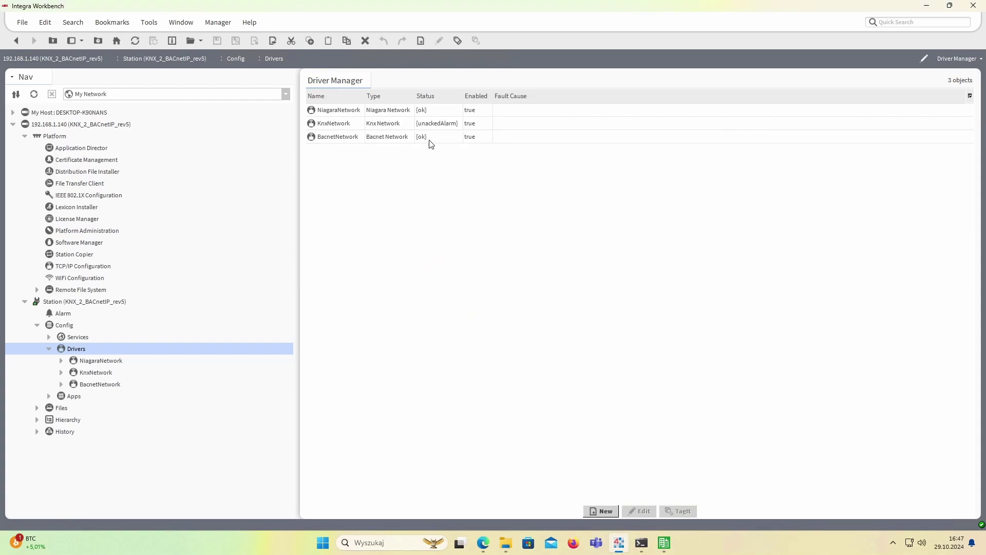
double_click(396, 140)
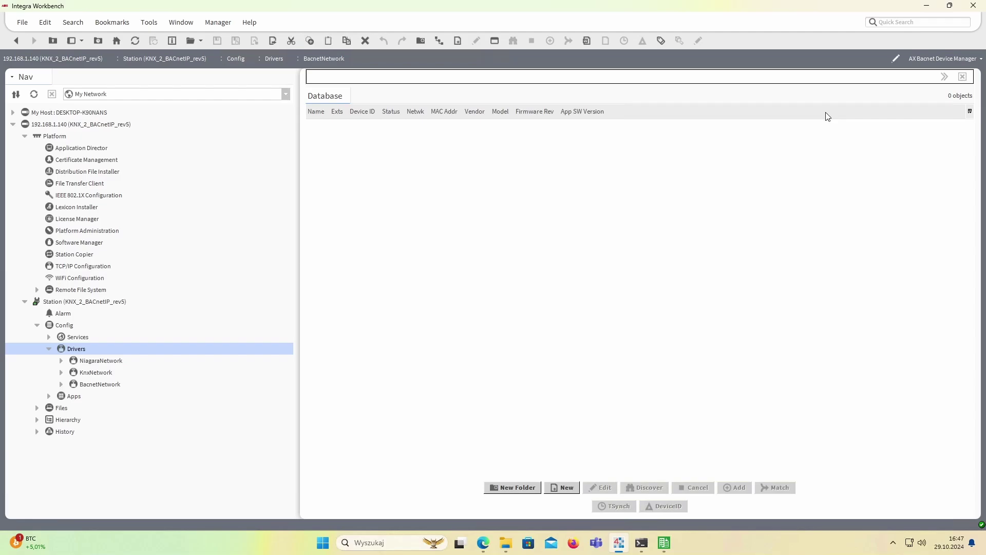
- On the BacnetNetwork property sheet, set the Local Device Object Id to 123 and save
left_click(970, 60)
left_click(929, 100)
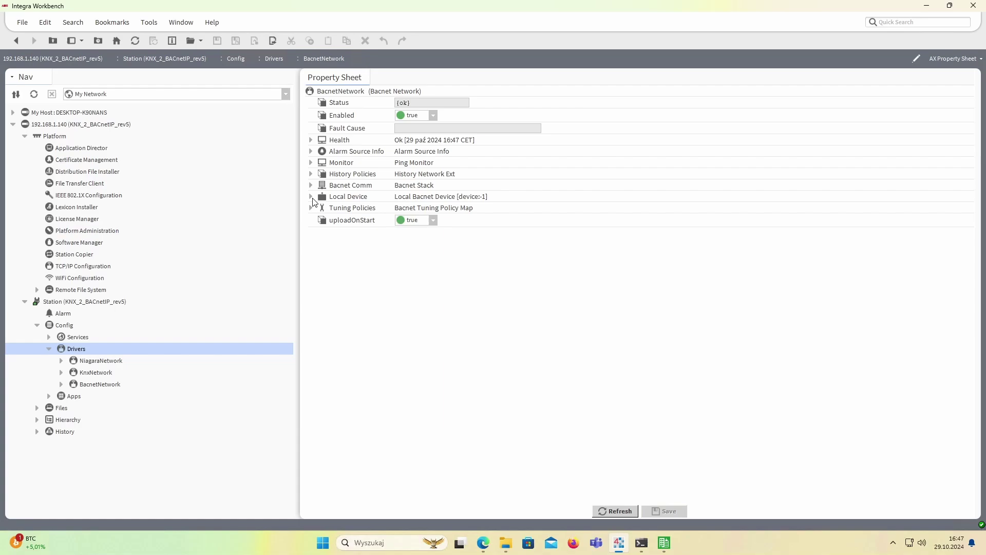
left_click(310, 197)
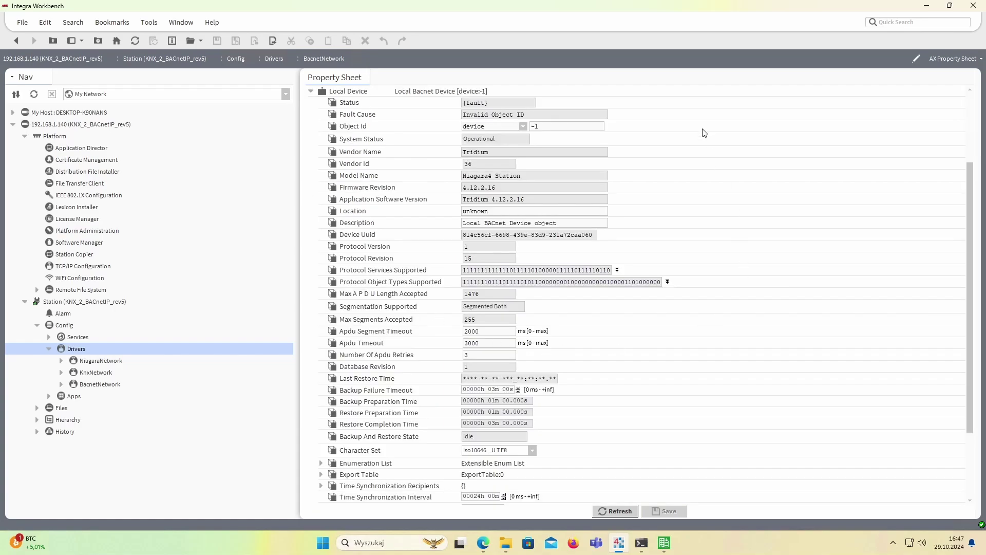
double_click(531, 126)
type("123")
left_click(665, 510)
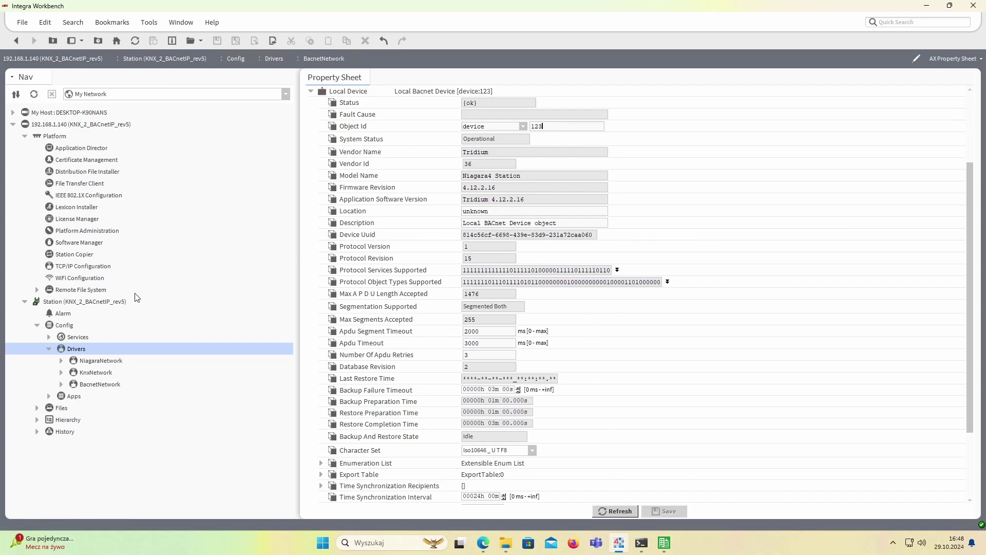
- Open the Local Device Export Table, discover local points, and export Occupancy as a binary input
left_click(62, 384)
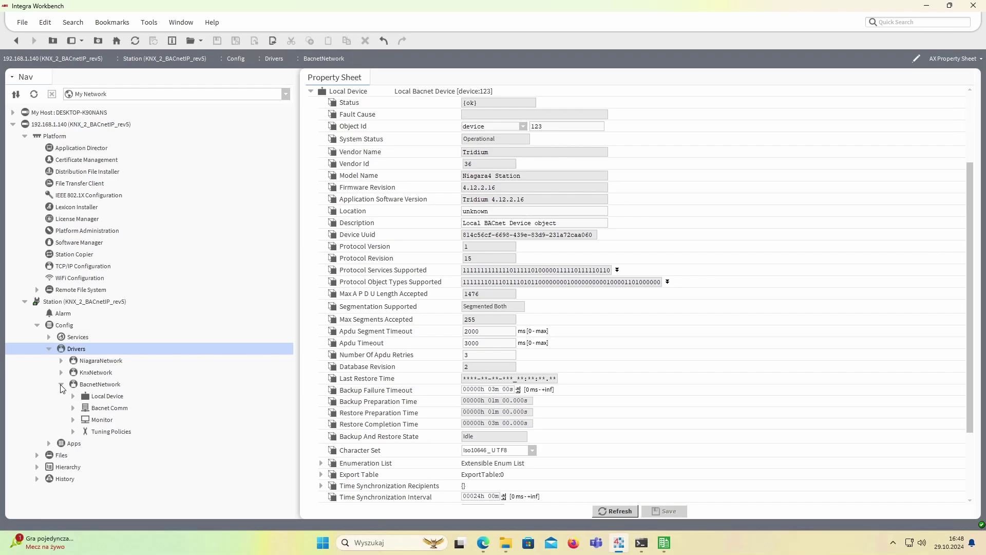
left_click(73, 396)
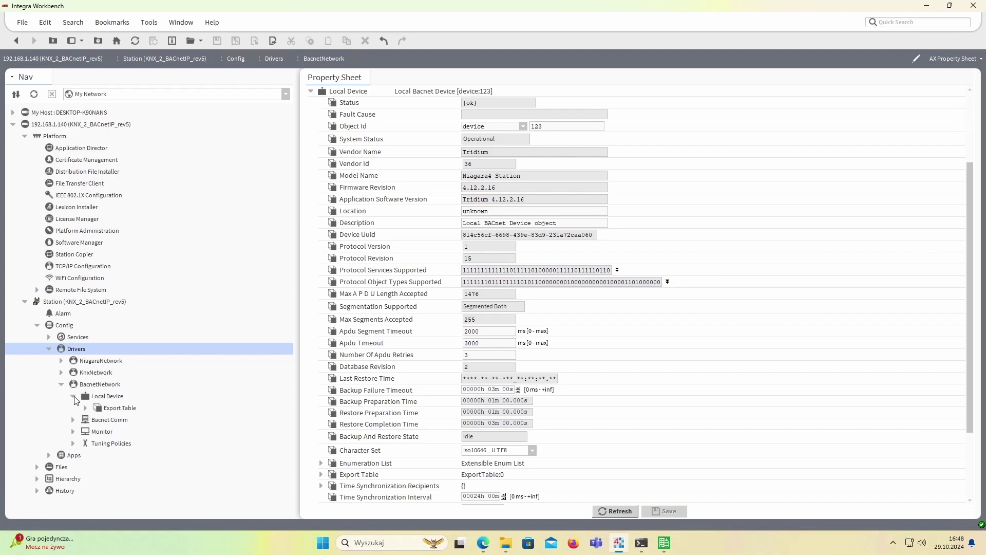
double_click(110, 408)
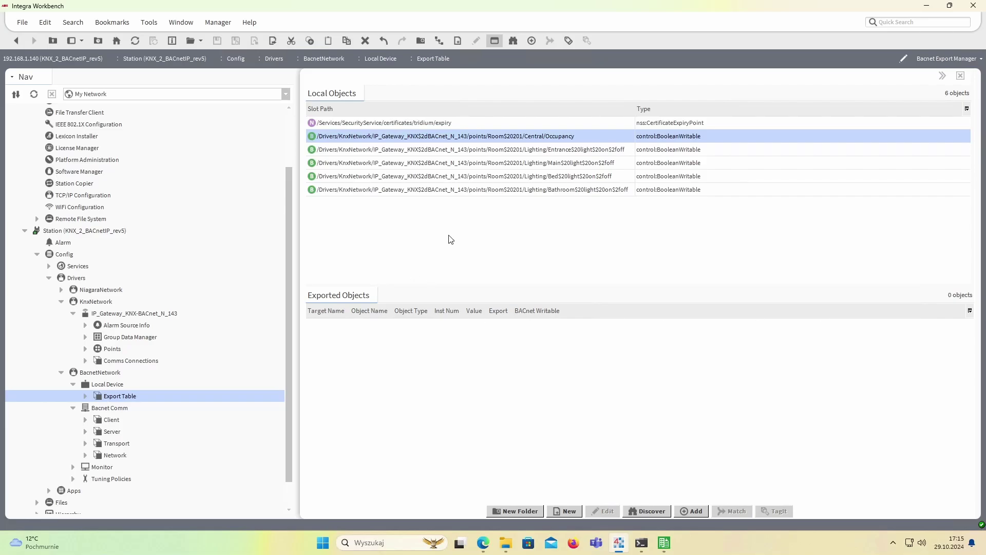
left_click(644, 511)
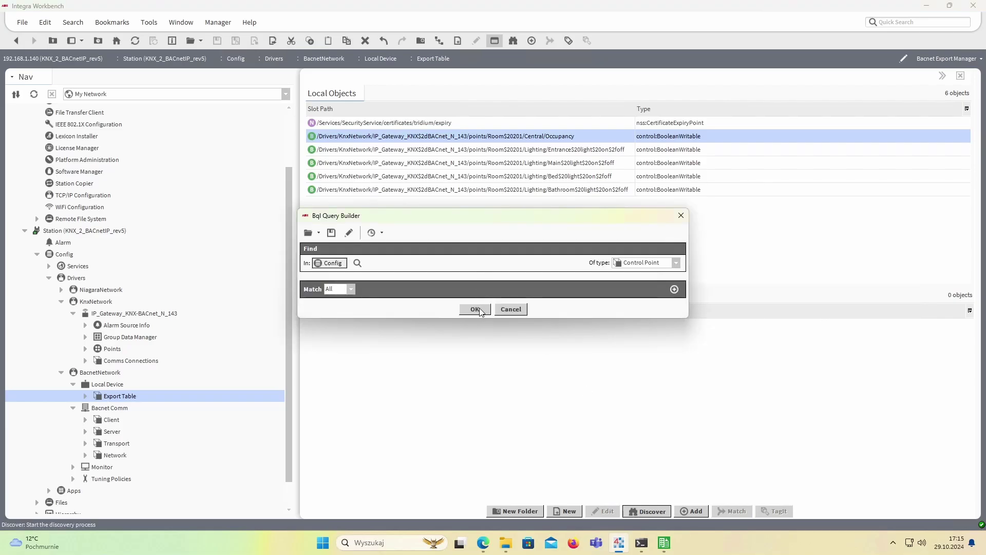
left_click(482, 309)
left_click(520, 137)
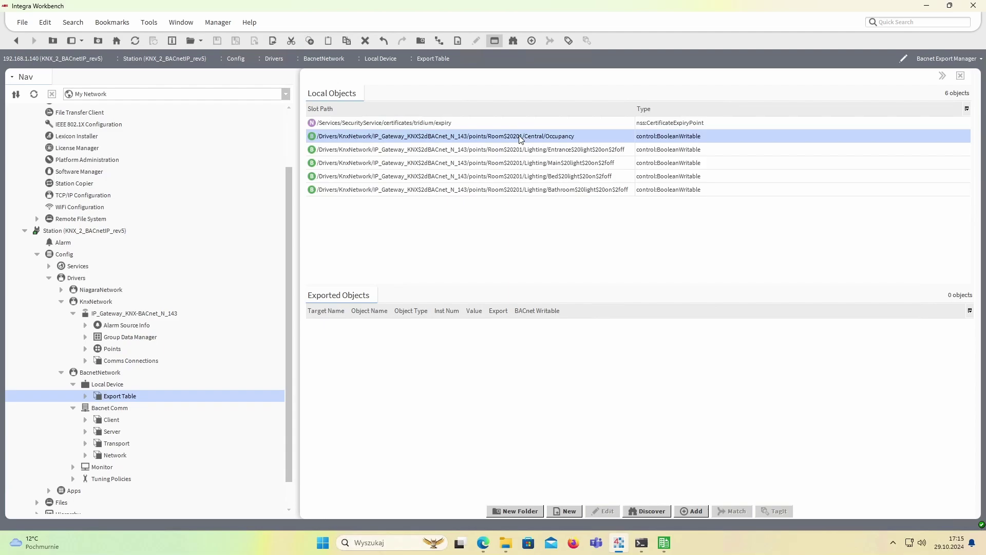
left_click_drag(521, 137, 469, 359)
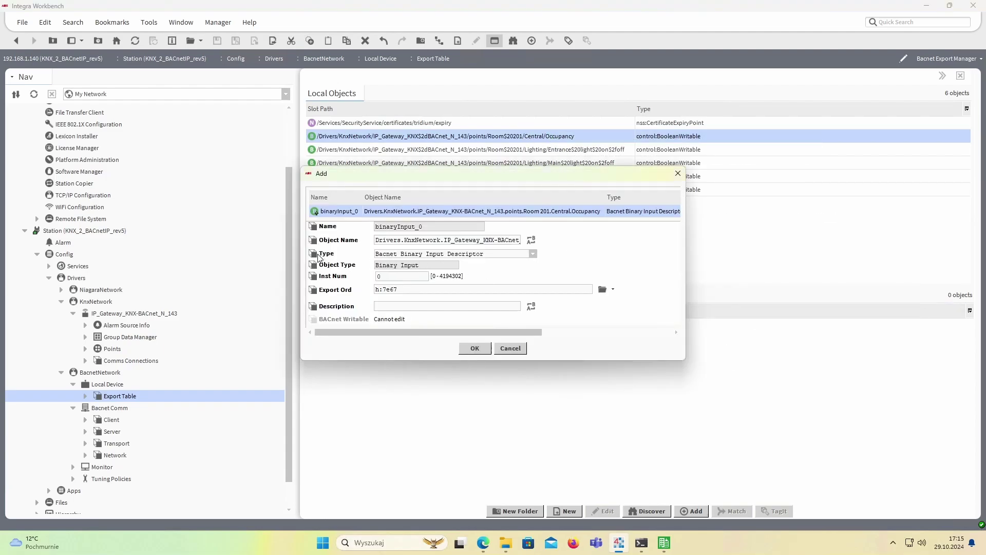
left_click(533, 255)
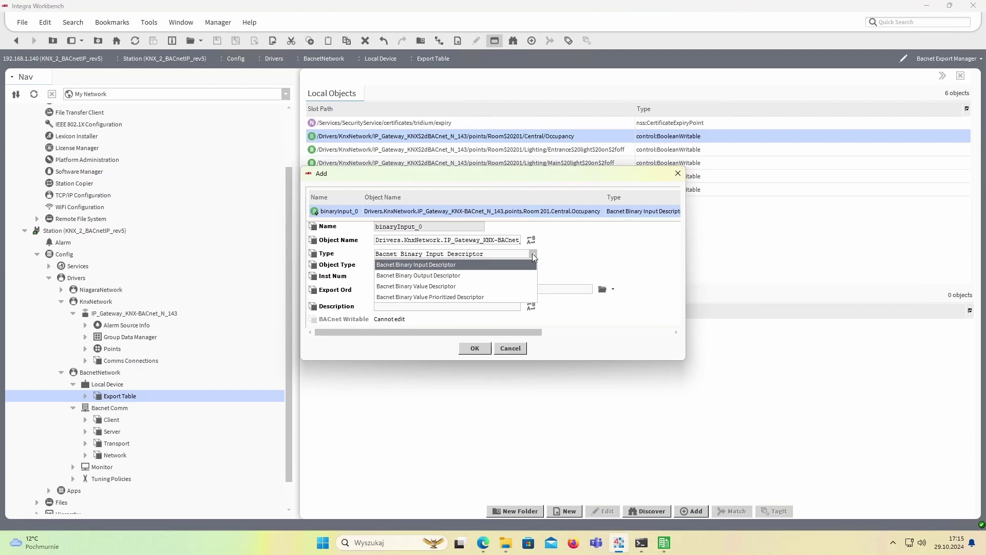
left_click(406, 265)
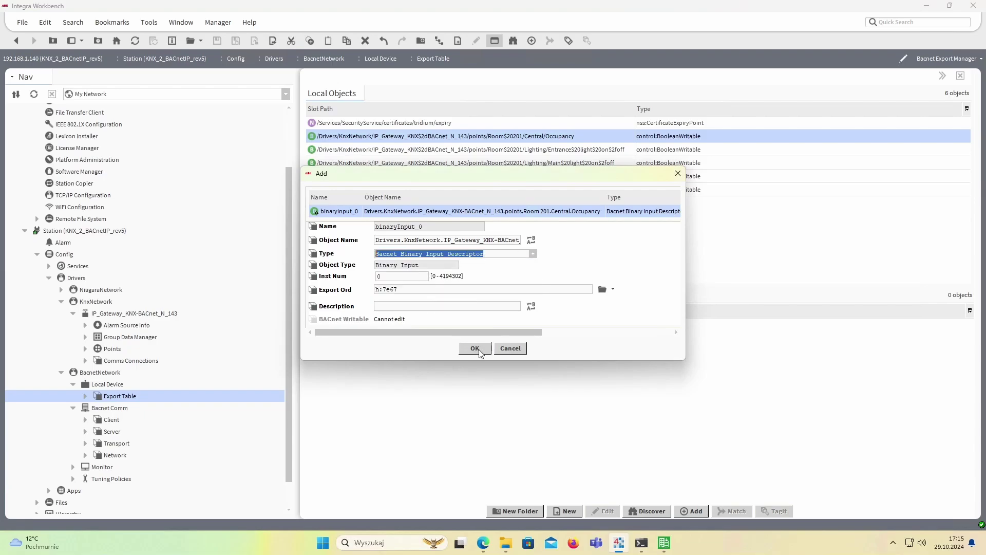
left_click(474, 348)
- Export the Entrance light as a binary output and the Main light as a binary value
left_click_drag(553, 150, 500, 370)
left_click(533, 254)
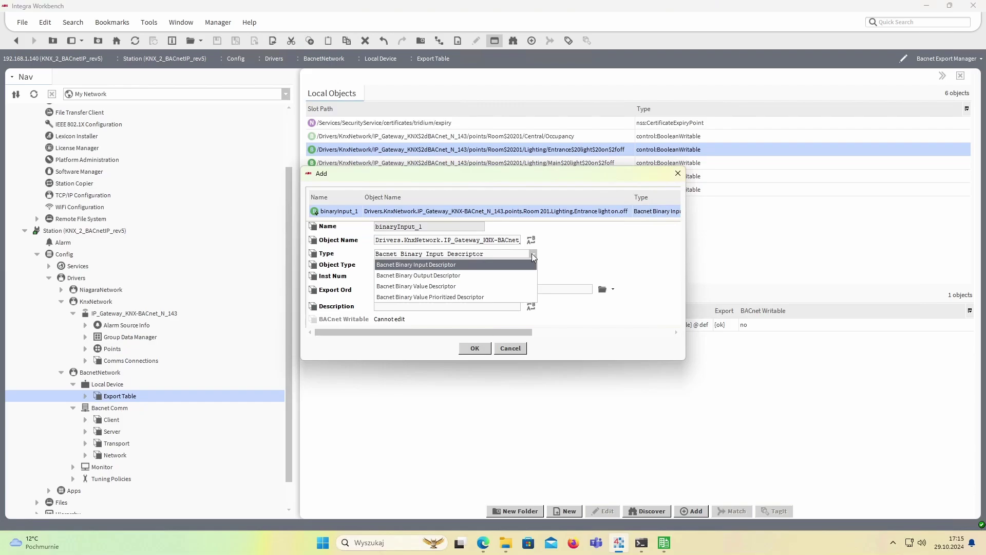
left_click(436, 276)
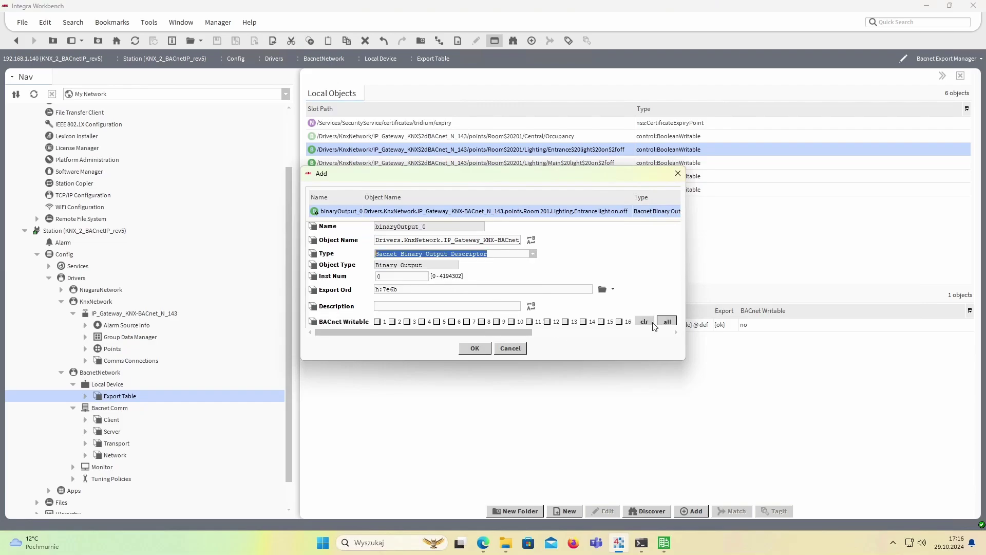
left_click(474, 348)
left_click_drag(611, 167, 549, 390)
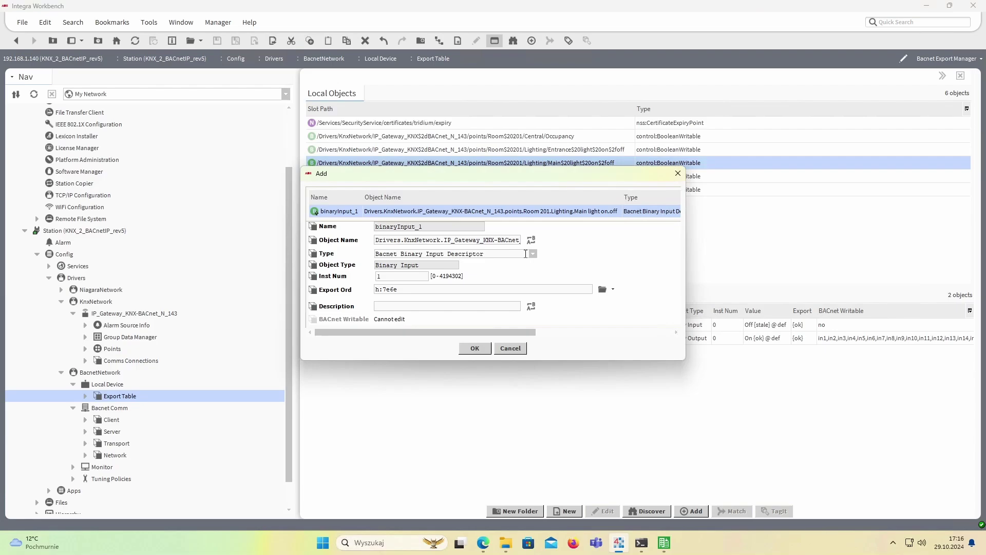
left_click(532, 254)
left_click(452, 284)
left_click(474, 348)
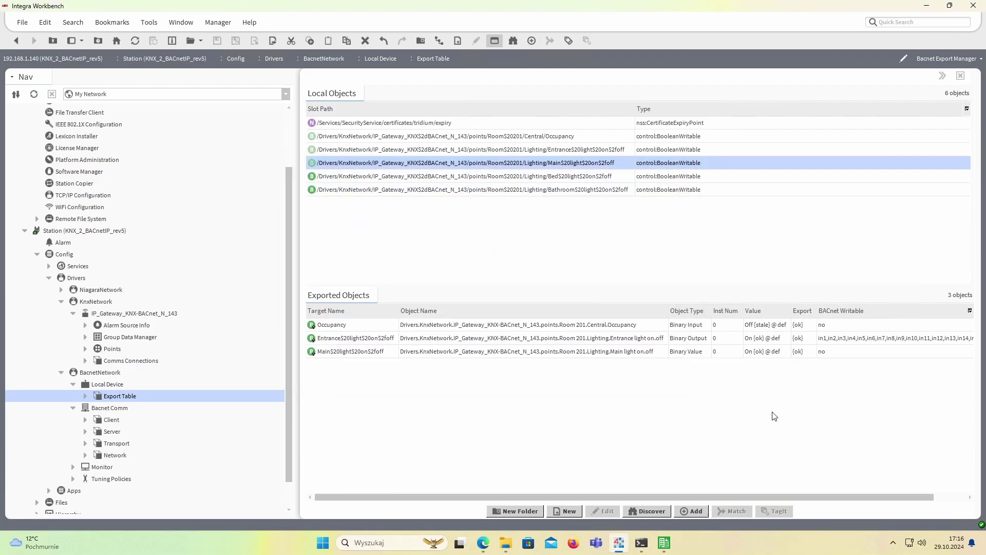
- Export the Bed light as a prioritized binary value and the Bathroom light as a binary value
left_click(618, 180)
left_click_drag(617, 181, 575, 390)
left_click(533, 254)
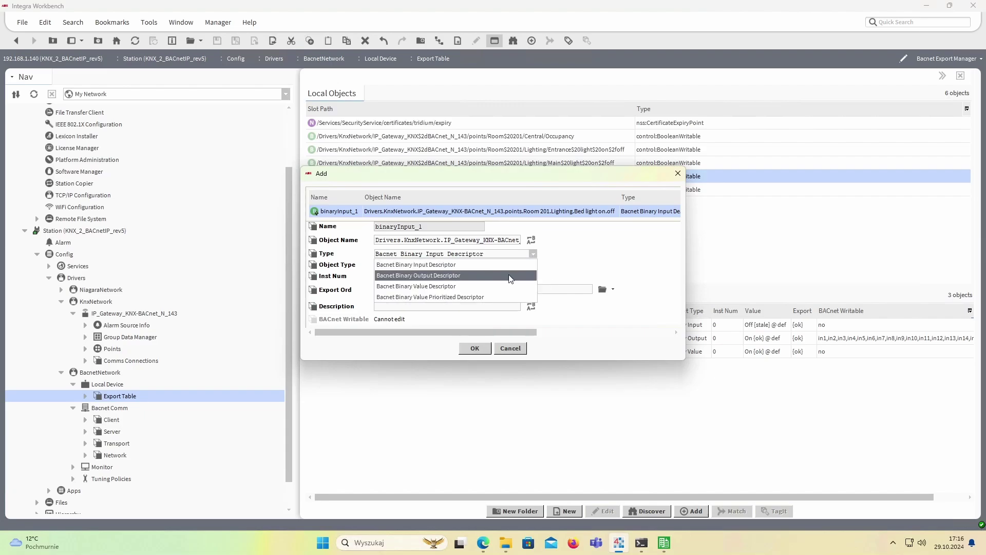
left_click(519, 305)
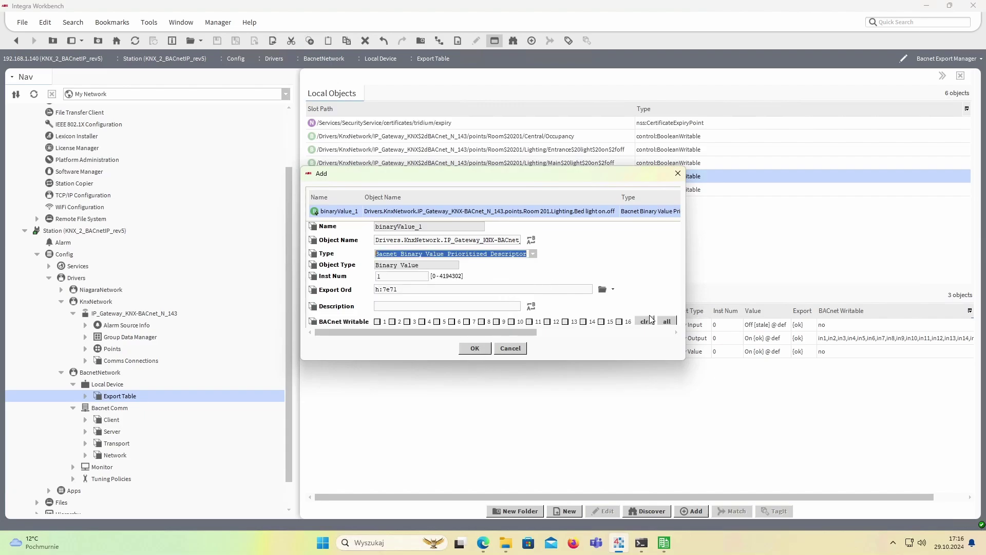
left_click(473, 348)
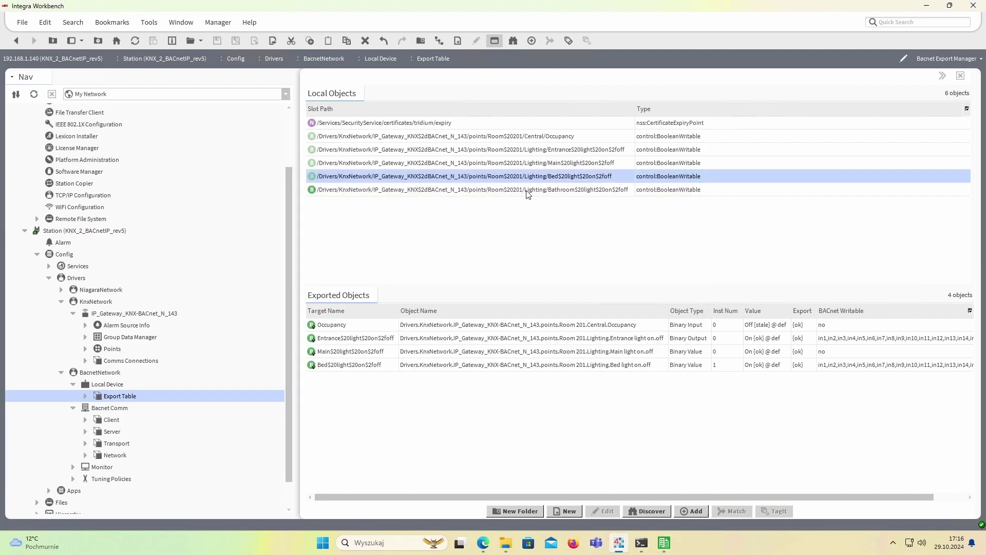
left_click_drag(513, 190, 520, 395)
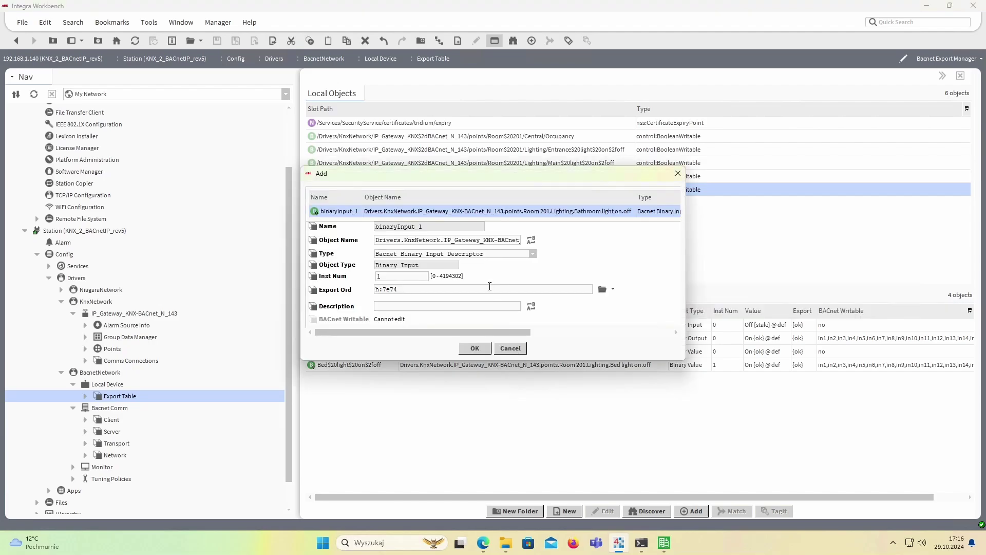
left_click(533, 253)
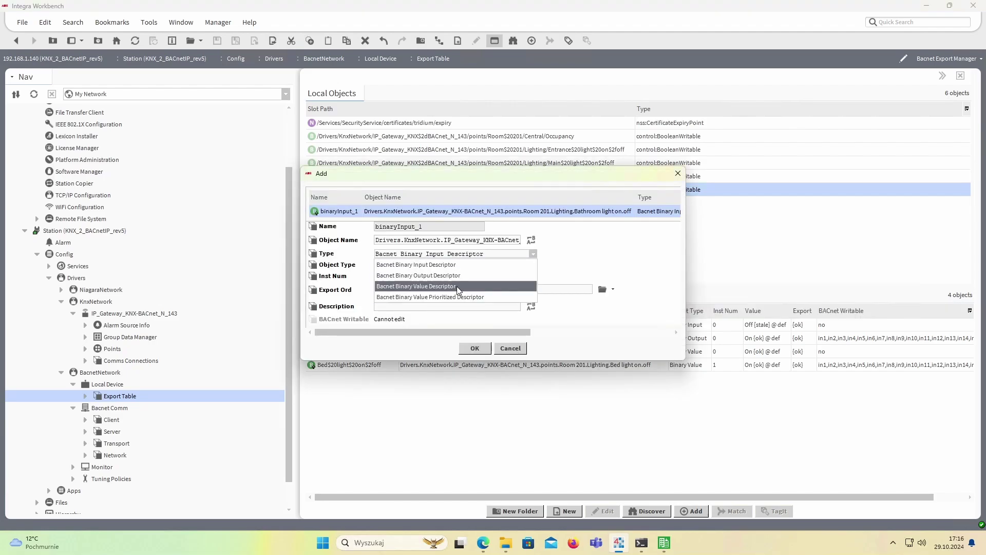
left_click(506, 281)
left_click(475, 349)
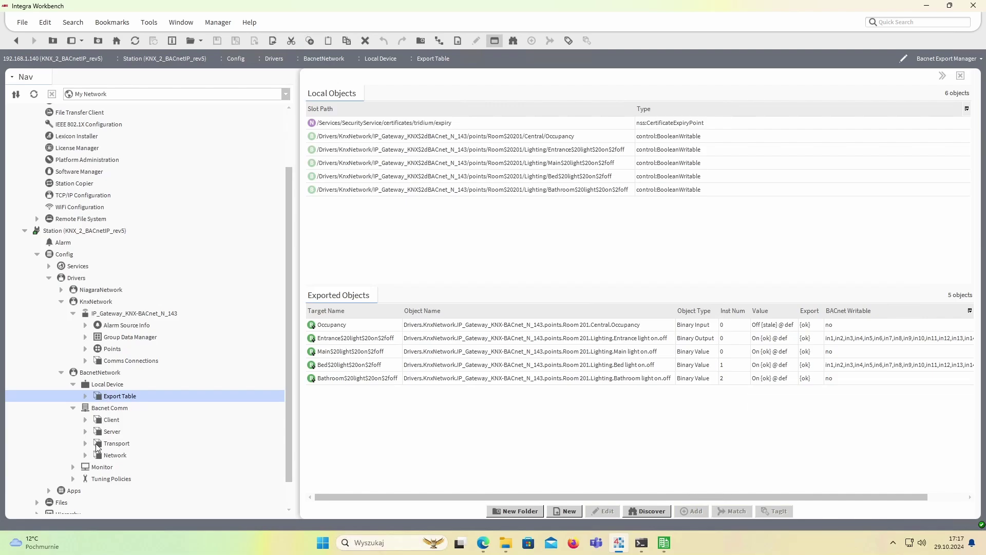
- Set Enabled to true for the Bacnet Comm Network IP Port and save
double_click(109, 408)
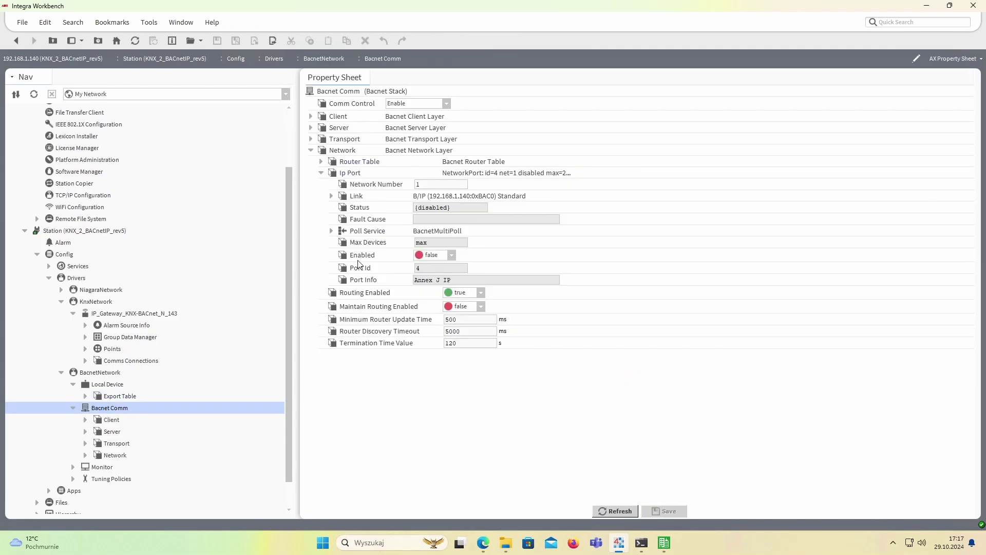
left_click(451, 255)
left_click(435, 278)
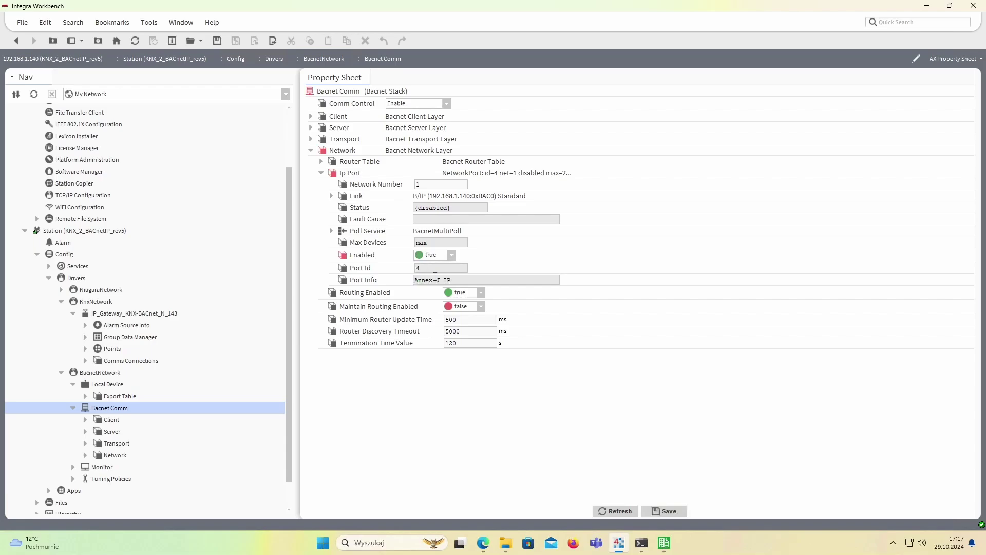
left_click(664, 511)
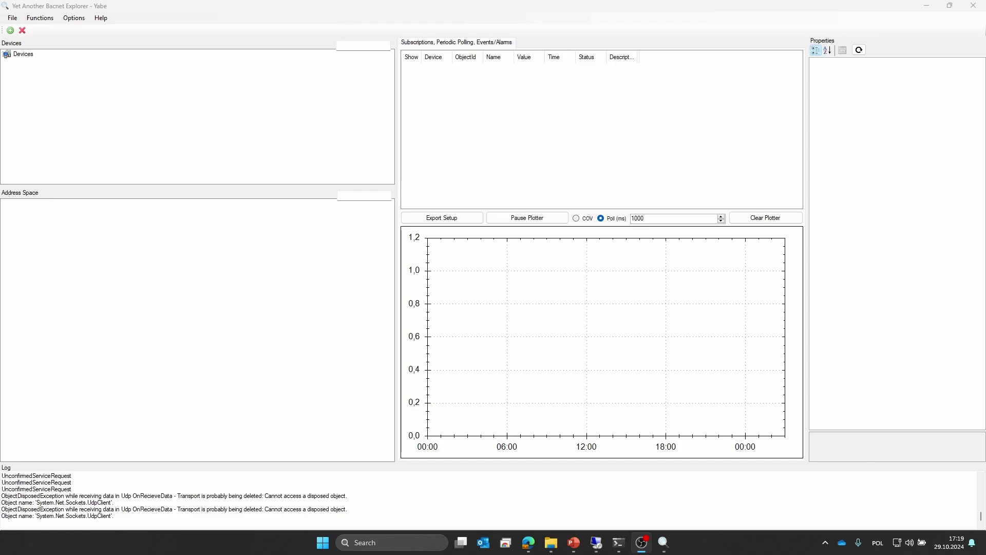
- Start a new BACnet/IP channel in YABE to discover network devices
left_click(163, 16)
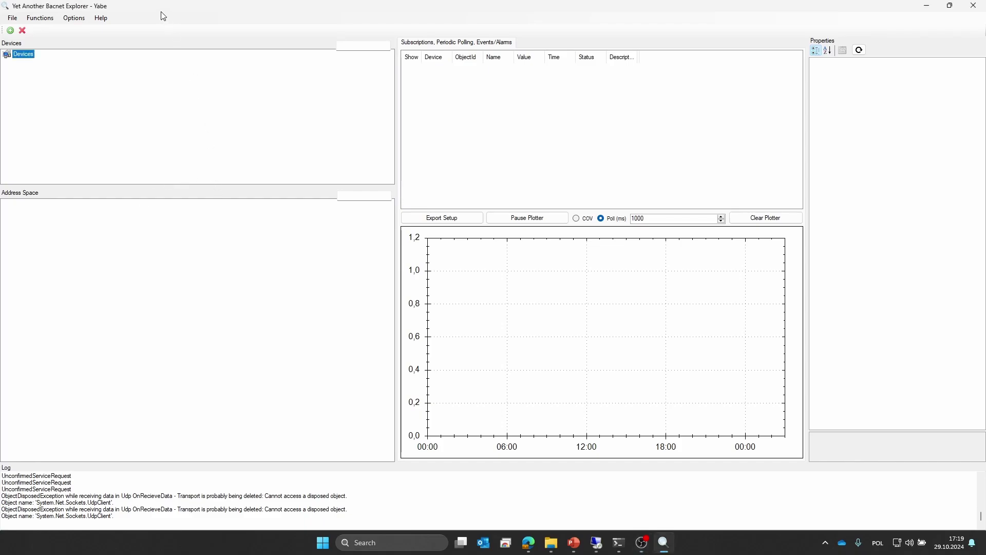
left_click(11, 30)
left_click(265, 190)
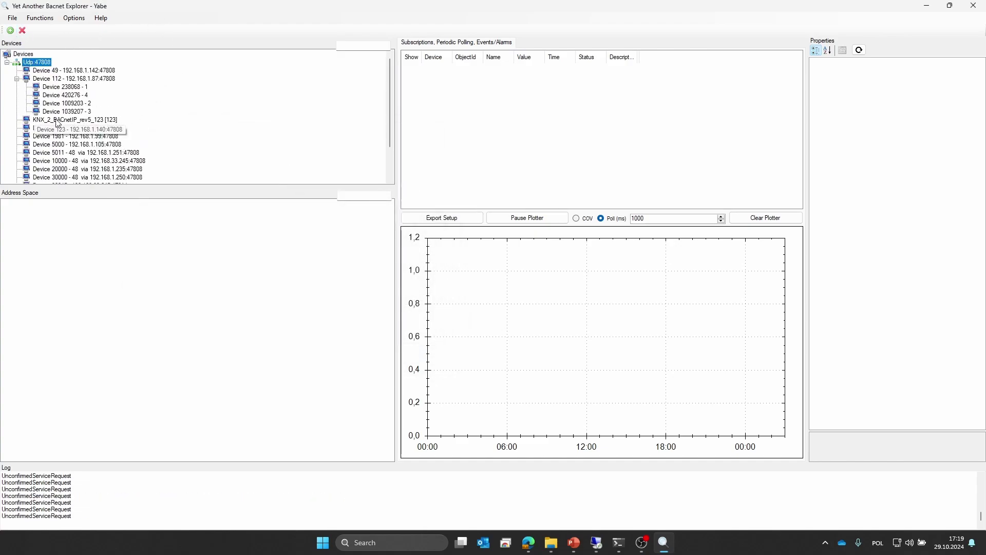
- Write Present Value 1 to the KNX_2_BACnetIP_rev5_123 device's Entrance light OBJECT_BINARY_OUTPUT:0
left_click(79, 120)
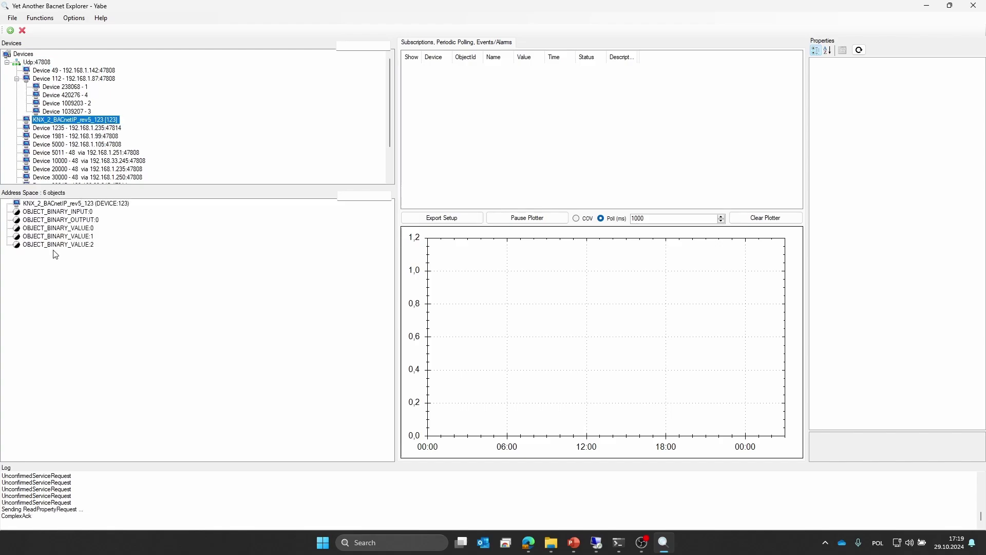
left_click(74, 221)
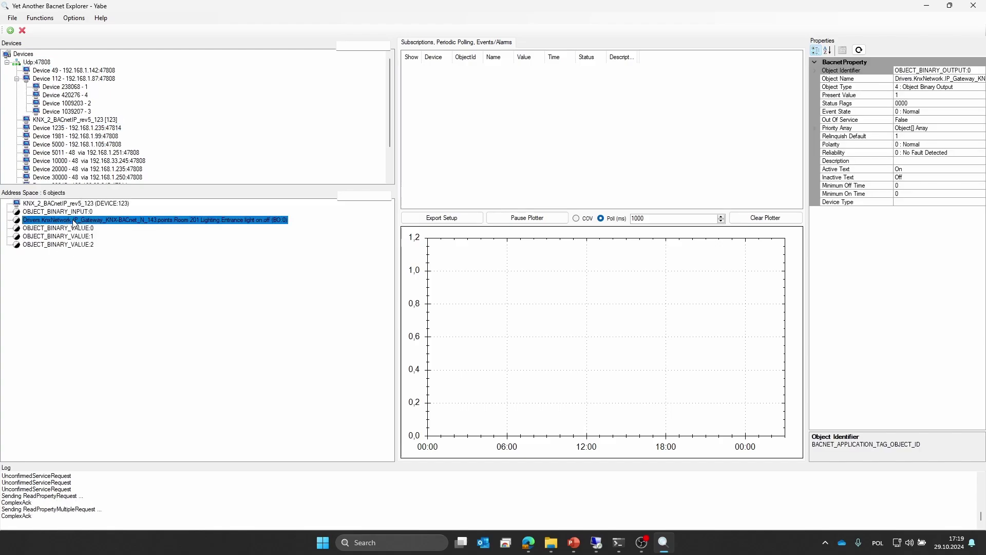
left_click(923, 96)
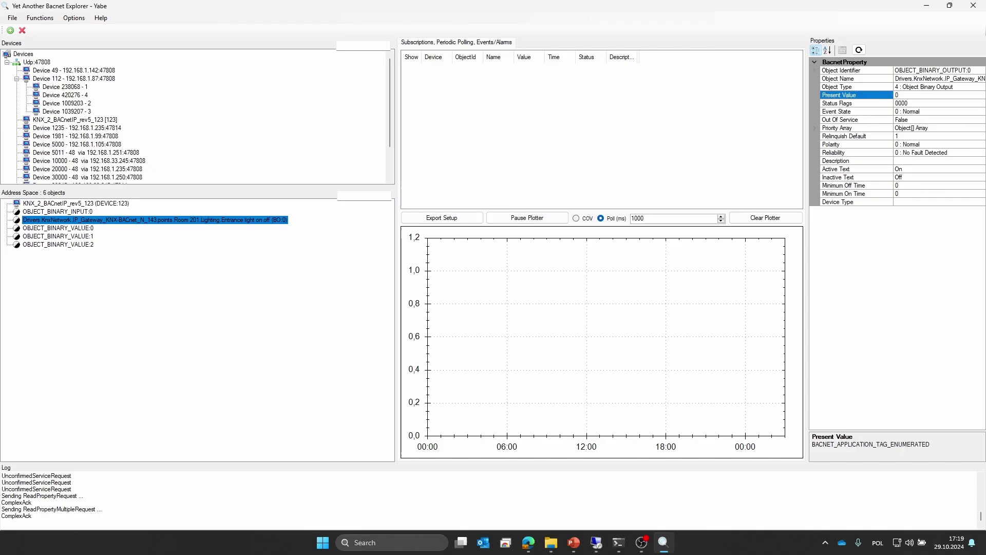
key("Return")
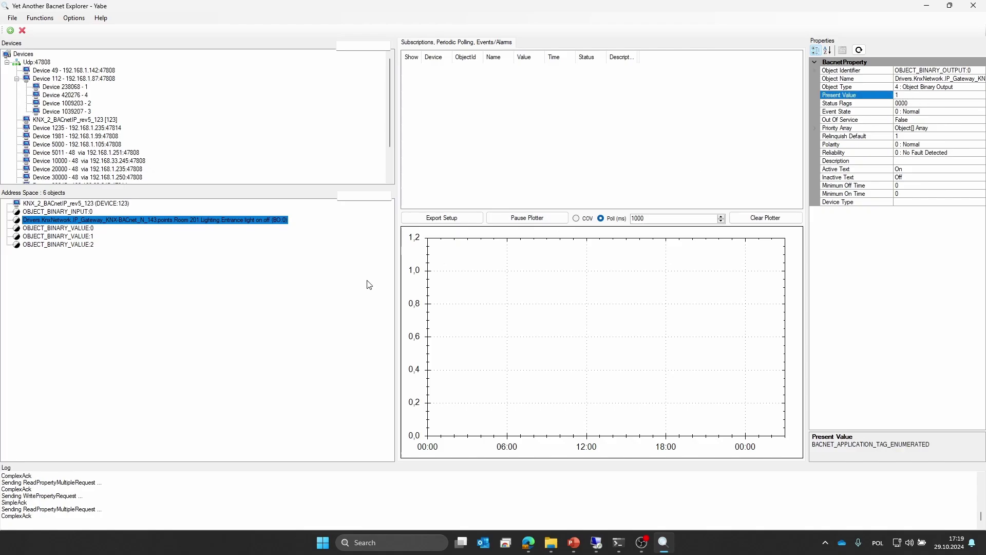